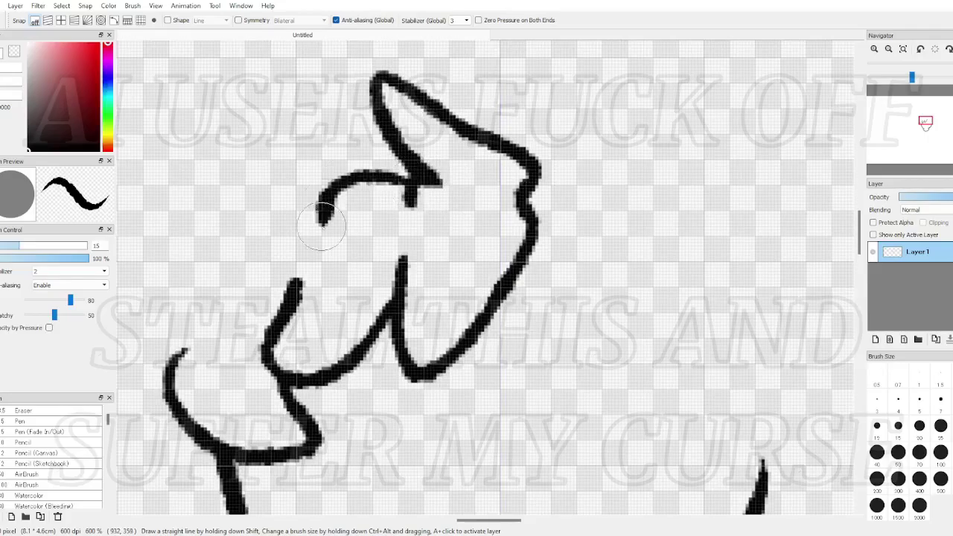
Continue the head outline around the hair and jaw, and draw a curved neckline between the two jaw ends
scroll(188, 317, down, 2)
scroll(354, 327, up, 3)
mouse_move(361, 175)
mouse_down()
mouse_move(555, 304)
mouse_move(635, 294)
mouse_move(604, 471)
mouse_move(670, 465)
mouse_up()
scroll(665, 462, down, 3)
scroll(666, 498, up, 3)
scroll(663, 336, down, 4)
scroll(579, 349, up, 2)
scroll(579, 349, down, 2)
scroll(715, 368, up, 3)
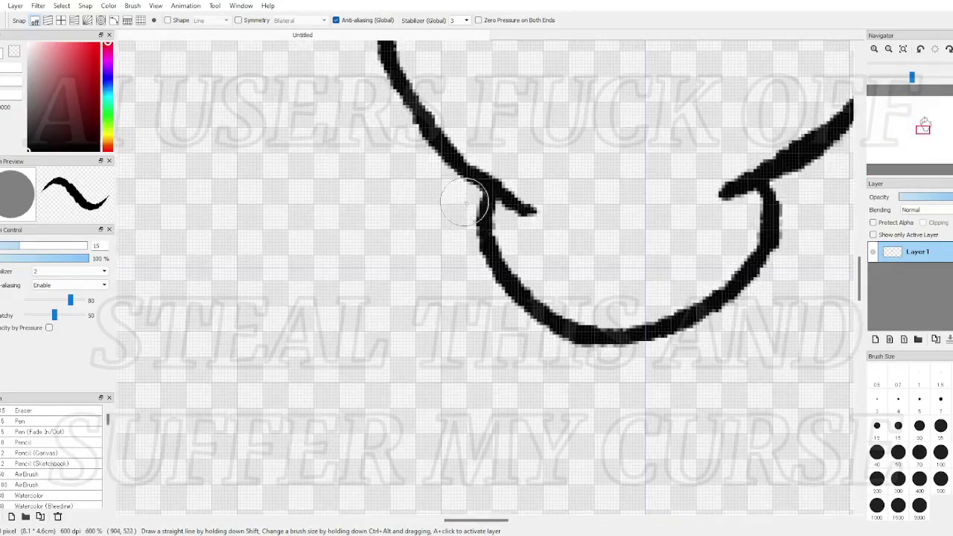
Draw the right-hand shoulder curve and a pointed shield outline in front of the torso
scroll(513, 181, down, 3)
scroll(598, 187, up, 3)
scroll(597, 187, down, 3)
scroll(623, 262, up, 2)
mouse_move(674, 238)
mouse_down()
mouse_move(474, 251)
mouse_move(569, 513)
mouse_move(689, 426)
mouse_move(616, 519)
mouse_up()
scroll(616, 465, down, 3)
scroll(610, 491, up, 4)
drag(553, 336, 641, 382)
scroll(637, 372, down, 3)
scroll(622, 201, up, 3)
mouse_move(599, 112)
mouse_down()
mouse_move(622, 122)
mouse_move(749, 283)
mouse_move(753, 387)
mouse_up()
Draw a round sword hand to the left of the shield with a slanted rectangular crossguard above it
scroll(753, 388, down, 3)
scroll(588, 417, up, 2)
drag(459, 343, 428, 418)
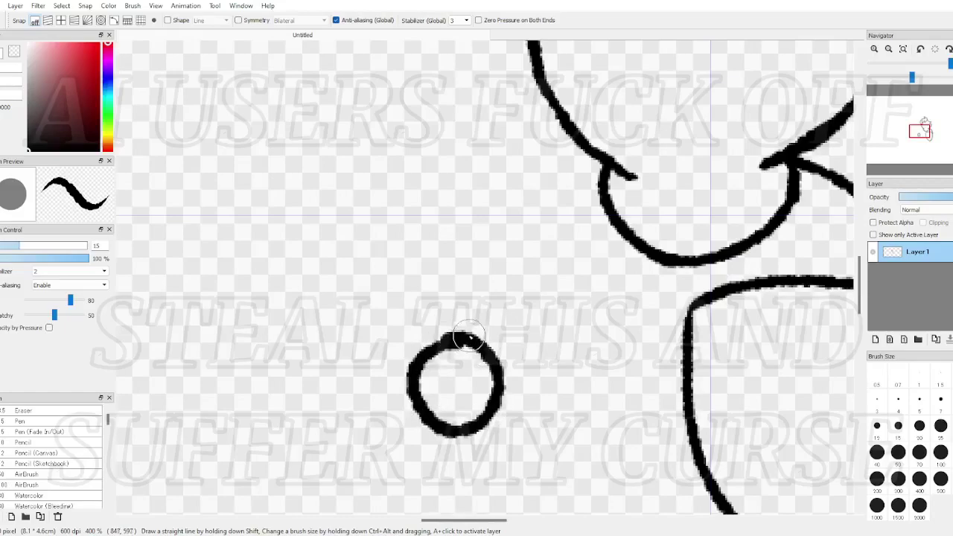
mouse_move(376, 353)
mouse_down()
mouse_move(365, 313)
mouse_move(497, 273)
mouse_up()
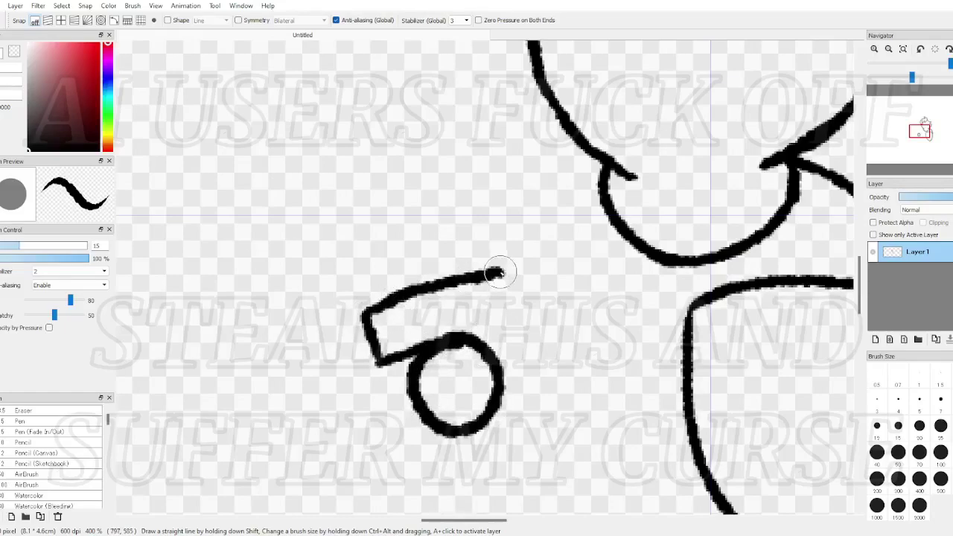
drag(484, 330, 460, 337)
Draw a crescent-shaped pommel beneath the round sword hand
scroll(454, 447, up, 2)
mouse_move(449, 344)
mouse_down()
mouse_move(448, 333)
mouse_move(487, 440)
mouse_up()
key(ctrl+z)
mouse_move(566, 329)
mouse_down()
mouse_move(474, 325)
mouse_move(513, 415)
mouse_move(570, 332)
mouse_up()
Draw the long upright sword blade rising from the crossguard and close it with a pointed tip
scroll(557, 342, down, 4)
mouse_move(545, 246)
mouse_down()
mouse_move(588, 417)
mouse_move(526, 88)
mouse_up()
scroll(587, 421, up, 1)
scroll(437, 179, up, 2)
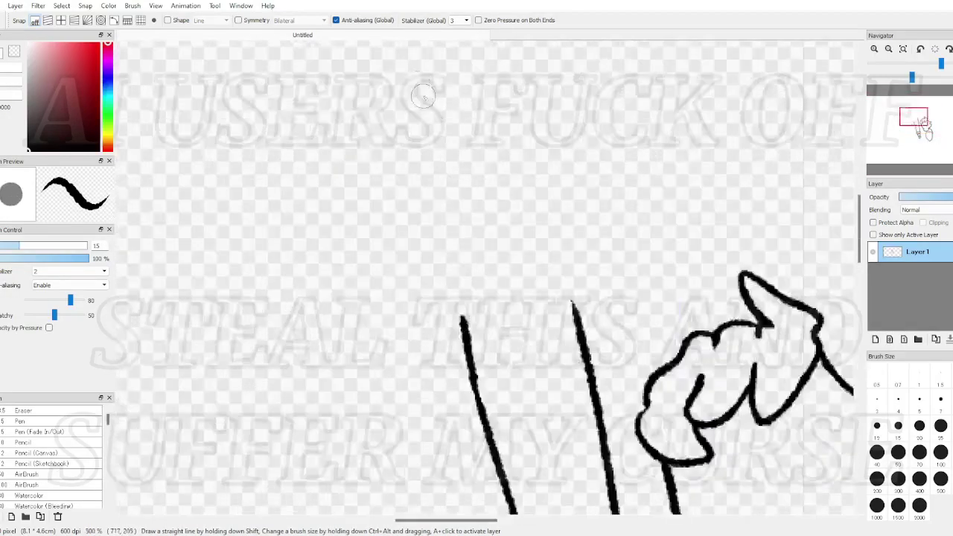
drag(657, 372, 503, 246)
mouse_move(446, 413)
mouse_down()
mouse_move(523, 247)
mouse_move(459, 132)
mouse_up()
scroll(524, 246, down, 4)
scroll(562, 326, up, 4)
Draw the left-hand shoulder and the short arm to the sword hand, and add the torso's side line
drag(586, 221, 417, 327)
scroll(456, 372, down, 2)
scroll(506, 447, up, 1)
mouse_move(514, 417)
mouse_down()
mouse_move(490, 317)
mouse_move(456, 427)
mouse_up()
drag(451, 420, 354, 339)
scroll(327, 279, up, 2)
scroll(291, 271, down, 1)
drag(254, 154, 359, 191)
drag(362, 259, 309, 313)
scroll(335, 309, down, 4)
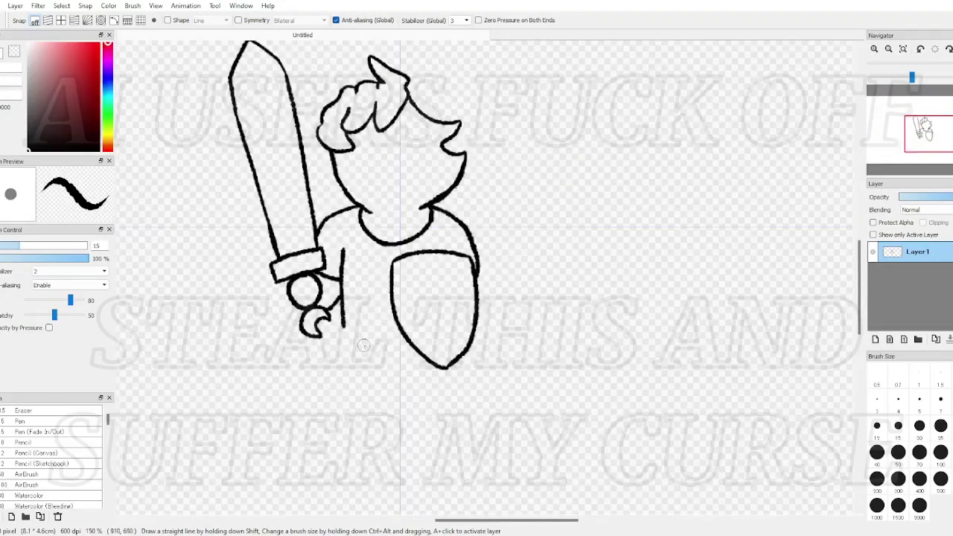
Draw the shirt hem from the torso's side to the shield and outline the two legs with pointed feet
scroll(358, 334, up, 4)
drag(305, 255, 407, 270)
mouse_move(307, 257)
mouse_down()
mouse_move(327, 423)
mouse_move(282, 488)
mouse_move(430, 485)
mouse_up()
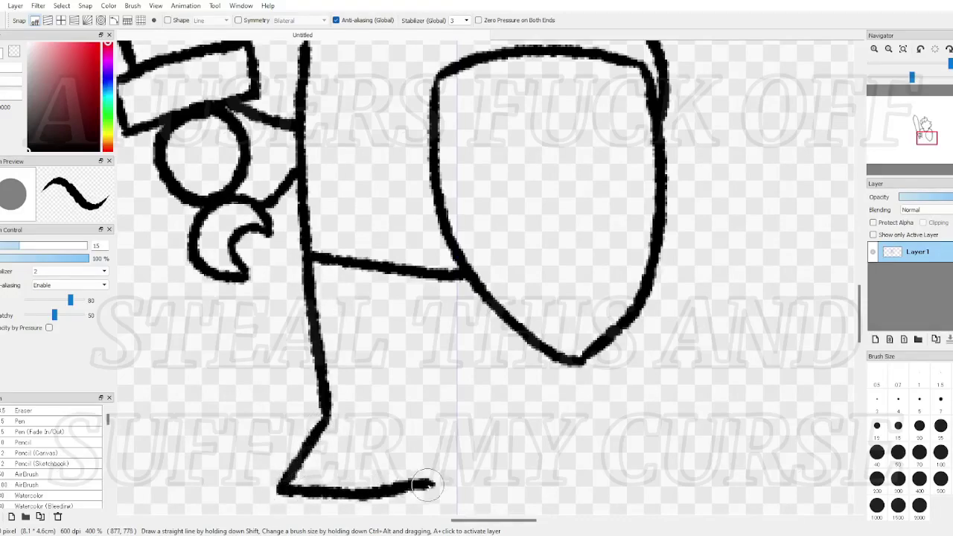
mouse_move(666, 512)
mouse_down()
mouse_move(513, 463)
mouse_move(407, 400)
mouse_up()
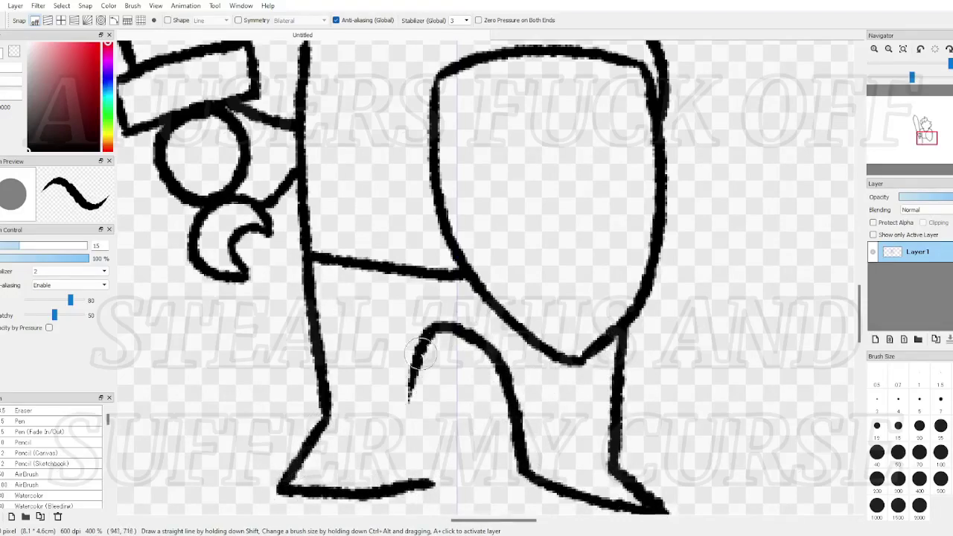
Finish the left leg's inner line and draw an ankle line across each leg above the foot
scroll(305, 415, up, 2)
drag(352, 408, 526, 461)
scroll(528, 462, down, 3)
scroll(669, 476, up, 2)
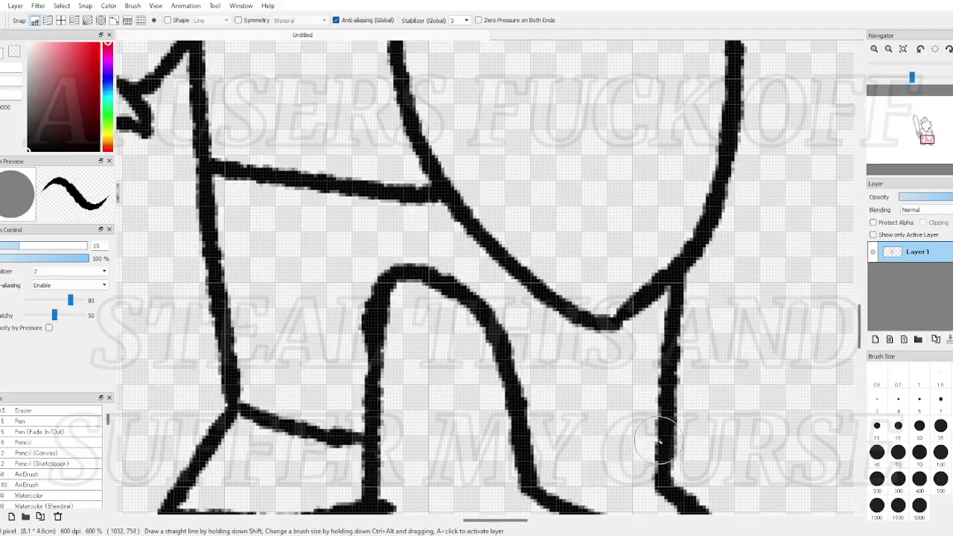
drag(662, 448, 524, 437)
scroll(524, 428, down, 4)
scroll(540, 279, up, 5)
drag(522, 242, 519, 258)
scroll(519, 257, down, 5)
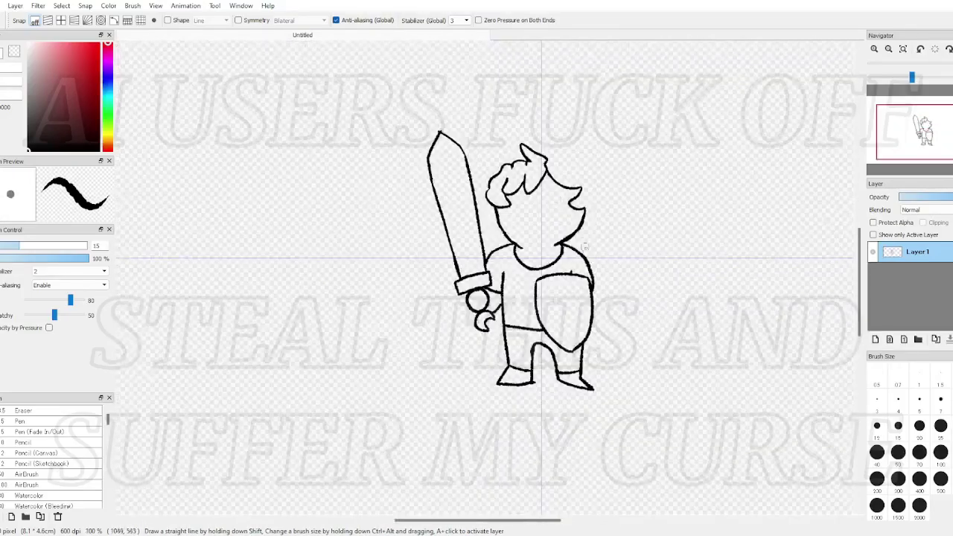
Draw two upright oval eyes on the face, redoing the left one until it sits beneath the fringe
scroll(584, 245, up, 4)
mouse_move(592, 170)
mouse_down()
mouse_move(631, 223)
mouse_move(592, 180)
mouse_up()
mouse_move(369, 200)
mouse_down()
mouse_move(396, 319)
mouse_move(371, 202)
mouse_up()
key(ctrl+z)
mouse_move(463, 173)
mouse_down()
mouse_move(470, 189)
mouse_move(387, 274)
mouse_move(439, 168)
mouse_up()
key(ctrl+z)
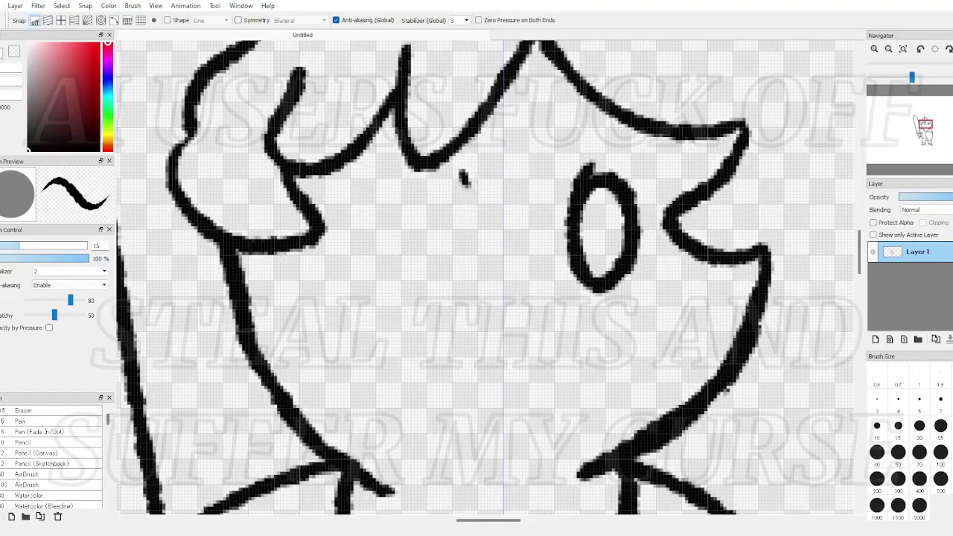
drag(369, 157, 417, 164)
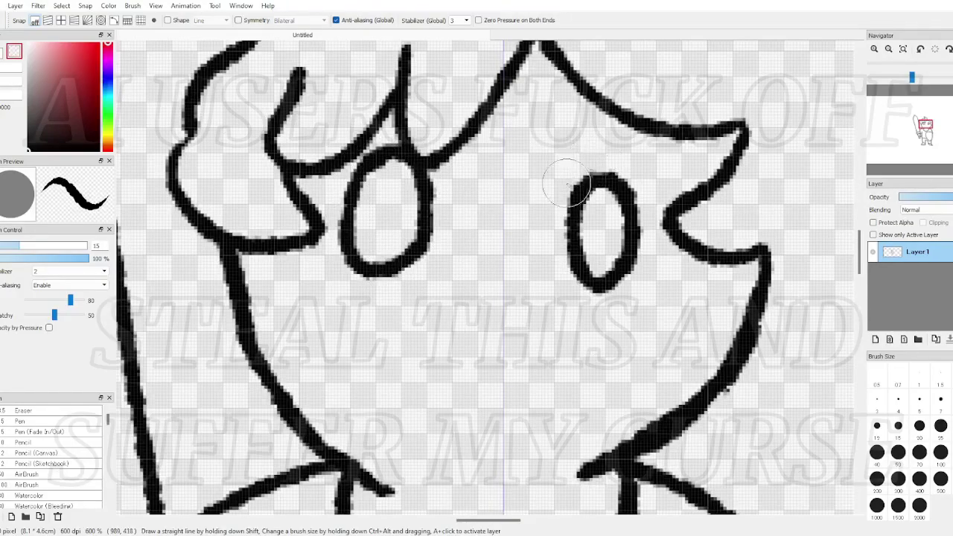
Erase the stray stroke end on the right eye, and draw a short vertical nose line and both ears
scroll(517, 238, down, 4)
key(z)
scroll(484, 272, up, 5)
drag(557, 57, 556, 191)
scroll(625, 328, down, 5)
scroll(647, 332, up, 3)
scroll(575, 408, down, 4)
scroll(575, 407, down, 1)
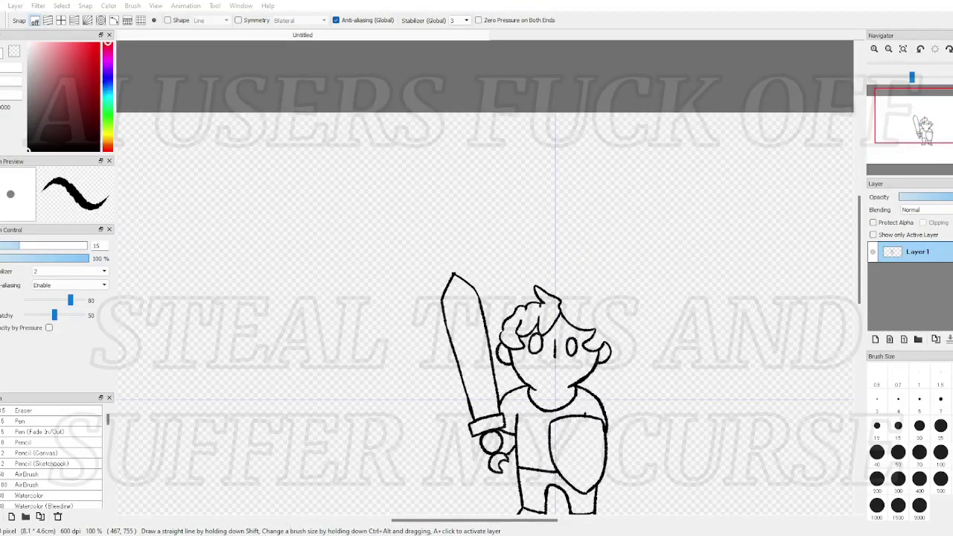
Draw two flowing locks of back hair beyond the right shoulder, and short hair strokes between the sword and the neck
scroll(416, 401, up, 3)
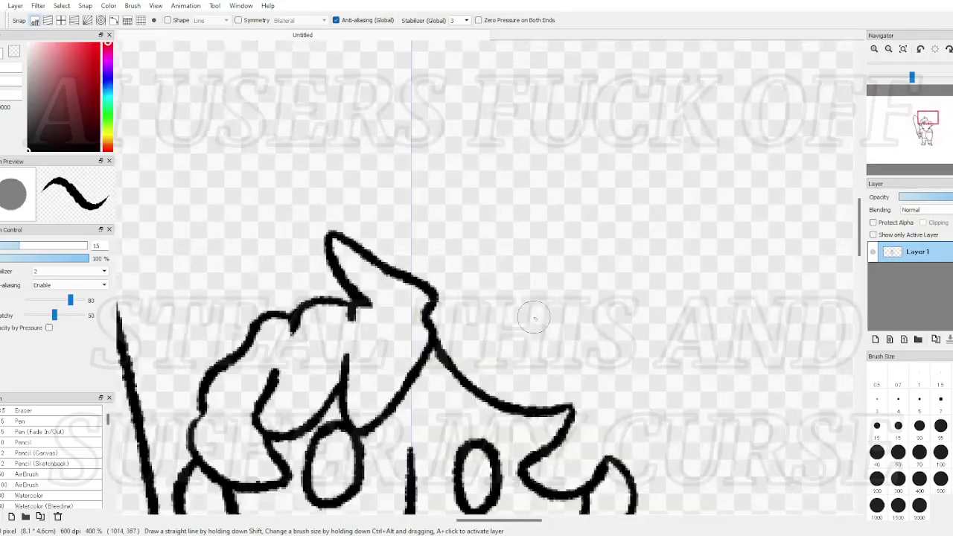
scroll(416, 400, down, 1)
scroll(566, 298, up, 2)
key(ctrl+z)
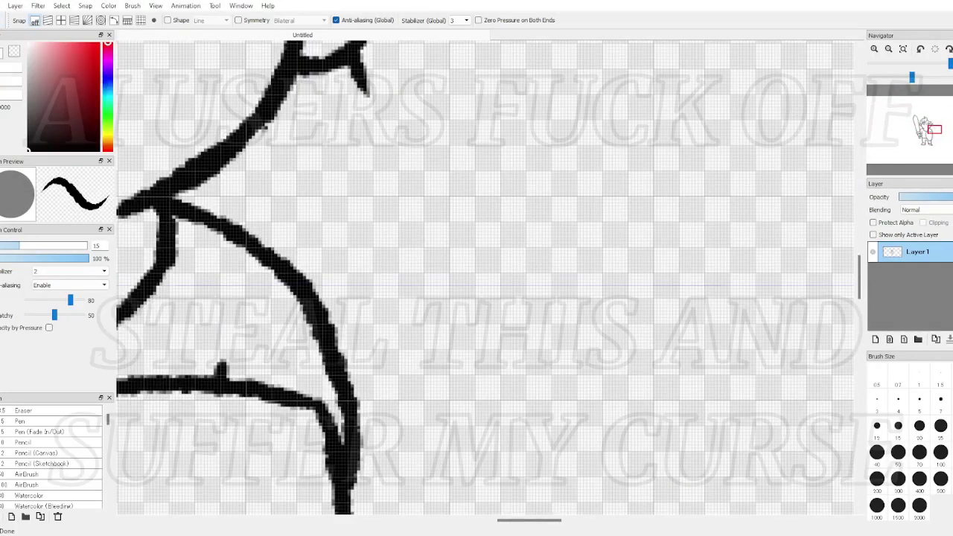
mouse_move(386, 72)
mouse_down()
mouse_move(373, 104)
mouse_move(571, 201)
mouse_move(516, 257)
mouse_move(366, 270)
mouse_up()
mouse_move(464, 330)
mouse_down()
mouse_move(512, 406)
mouse_move(352, 441)
mouse_up()
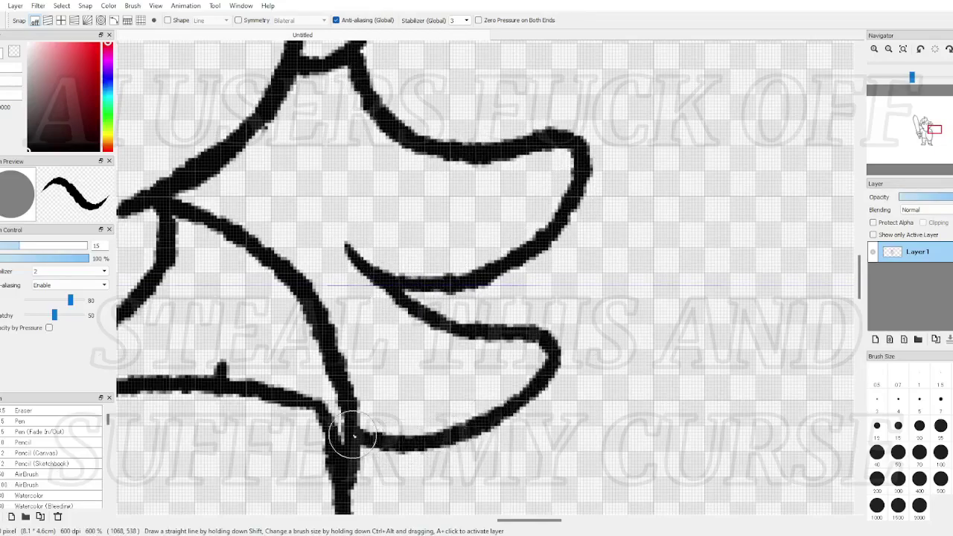
scroll(417, 298, down, 3)
scroll(325, 227, up, 3)
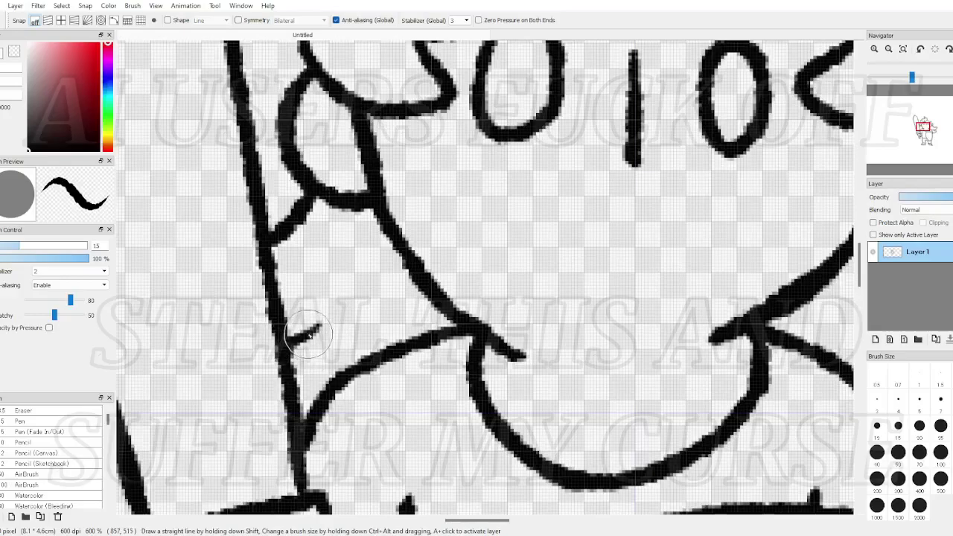
scroll(305, 354, down, 3)
scroll(378, 352, down, 2)
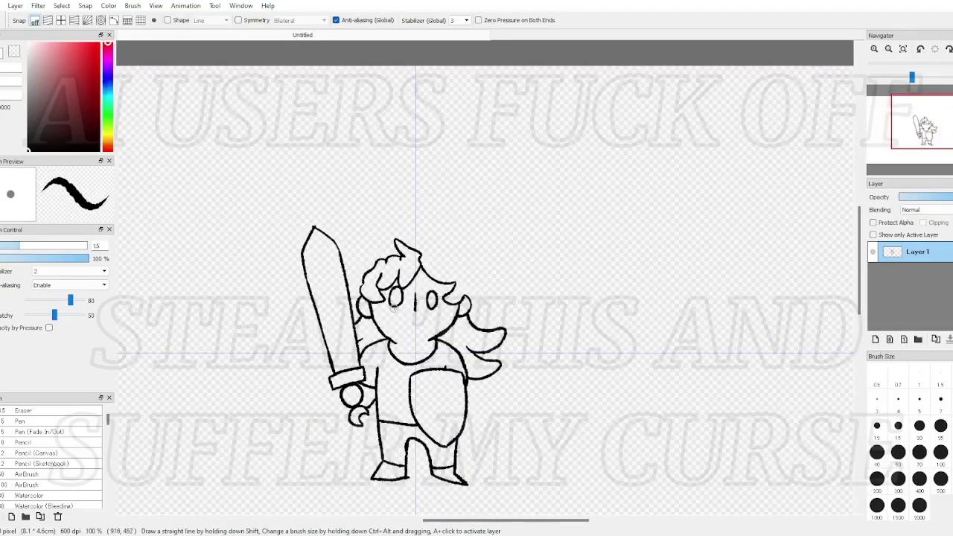
Draw the curved crown of the hair down the left side of the head, behind the curly fringe
scroll(481, 267, up, 4)
mouse_move(509, 216)
mouse_down()
mouse_move(311, 165)
mouse_move(334, 192)
mouse_up()
scroll(334, 192, down, 3)
scroll(223, 227, up, 4)
mouse_move(646, 62)
mouse_down()
mouse_move(513, 86)
mouse_move(402, 160)
mouse_move(238, 380)
mouse_up()
scroll(500, 74, down, 1)
scroll(334, 159, up, 1)
Draw the swept tuft on top of the head and the hair's outer edge down to the right ear
scroll(245, 381, down, 4)
scroll(241, 442, up, 4)
drag(256, 204, 305, 329)
scroll(305, 329, down, 4)
scroll(484, 310, up, 3)
mouse_move(451, 56)
mouse_down()
mouse_move(480, 73)
mouse_move(600, 138)
mouse_move(527, 170)
mouse_move(566, 286)
mouse_up()
scroll(566, 287, down, 3)
scroll(506, 209, up, 3)
mouse_move(546, 187)
mouse_down()
mouse_move(501, 181)
mouse_move(320, 242)
mouse_up()
Draw the shield's inner border parallel to its outer outline
scroll(320, 242, down, 3)
scroll(337, 312, up, 4)
mouse_move(283, 75)
mouse_down()
mouse_move(285, 247)
mouse_move(451, 487)
mouse_up()
scroll(469, 343, down, 4)
scroll(498, 275, up, 3)
drag(534, 142, 544, 160)
scroll(520, 332, up, 5)
scroll(562, 75, down, 4)
scroll(555, 48, up, 3)
scroll(558, 56, down, 2)
mouse_move(560, 58)
mouse_down()
mouse_move(540, 236)
mouse_move(497, 276)
mouse_up()
scroll(491, 275, up, 3)
scroll(516, 284, down, 6)
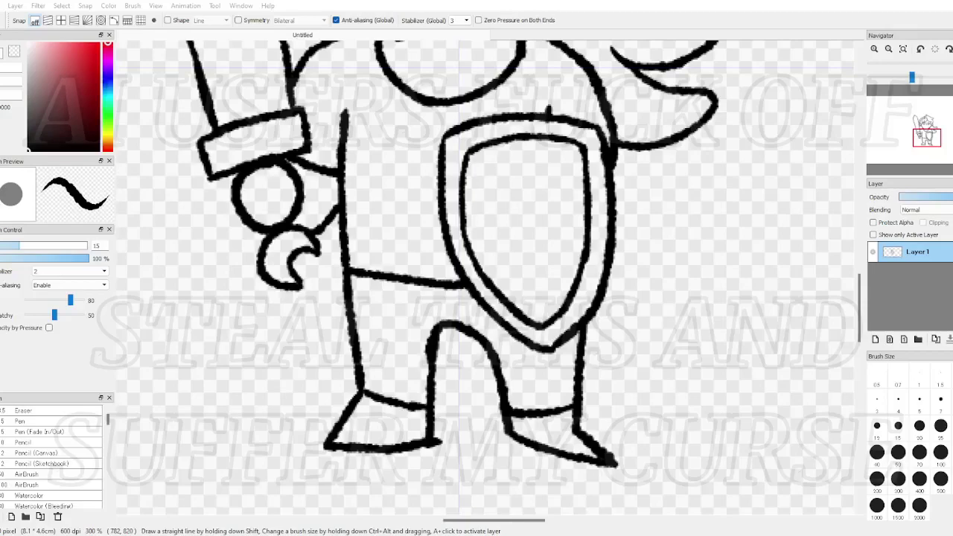
Draw the three open loops of a biohazard symbol in the centre of the shield
scroll(552, 175, up, 4)
mouse_move(521, 191)
mouse_down()
mouse_move(432, 336)
mouse_move(510, 186)
mouse_up()
mouse_move(447, 80)
mouse_down()
mouse_move(497, 236)
mouse_move(508, 79)
mouse_up()
mouse_move(353, 323)
mouse_down()
mouse_move(436, 261)
mouse_move(380, 376)
mouse_up()
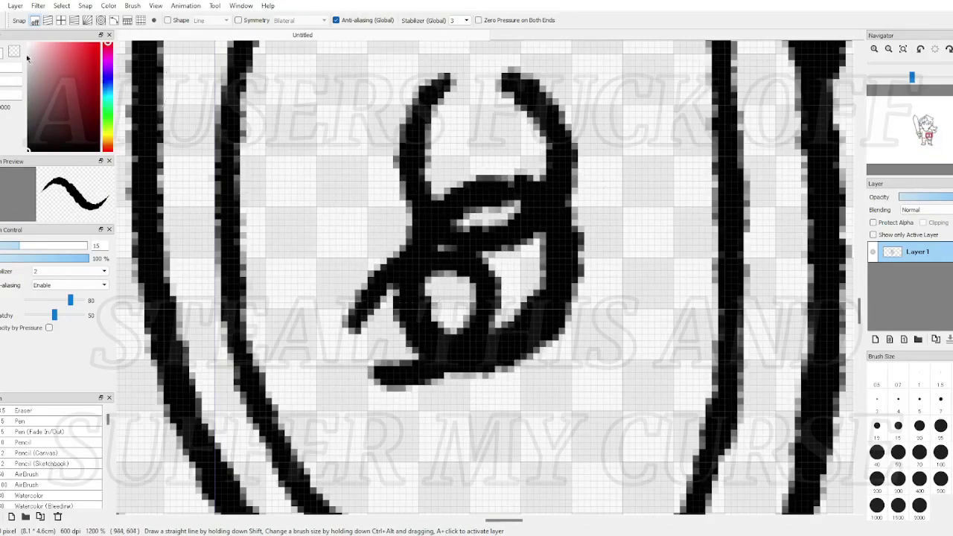
key(ctrl+z)
drag(463, 242, 325, 352)
mouse_move(463, 254)
mouse_down()
mouse_move(457, 349)
mouse_move(366, 408)
mouse_up()
mouse_move(472, 276)
mouse_down()
mouse_move(641, 302)
mouse_move(521, 240)
mouse_move(585, 413)
mouse_up()
Erase the excess strokes inside the biohazard symbol with the transparent colour, opening up its centre and loops
click(15, 52)
scroll(455, 216, up, 1)
mouse_move(449, 183)
mouse_down()
mouse_move(521, 201)
mouse_move(531, 227)
mouse_move(538, 149)
mouse_up()
mouse_move(564, 287)
mouse_down()
mouse_move(643, 307)
mouse_move(536, 323)
mouse_move(529, 421)
mouse_move(433, 342)
mouse_move(438, 368)
mouse_move(434, 281)
mouse_move(356, 317)
mouse_move(447, 287)
mouse_move(483, 245)
mouse_move(479, 262)
mouse_move(445, 281)
mouse_move(501, 284)
mouse_up()
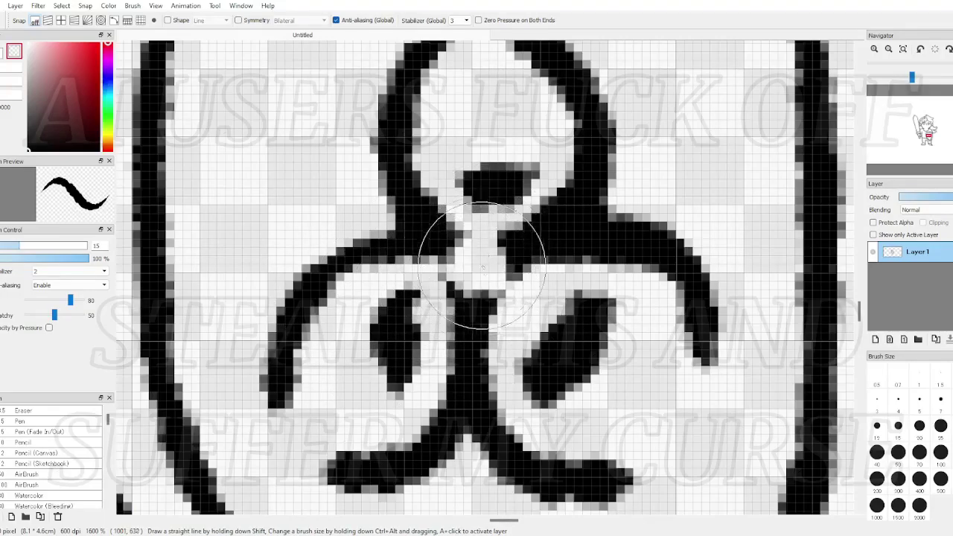
scroll(500, 291, down, 12)
scroll(519, 180, up, 2)
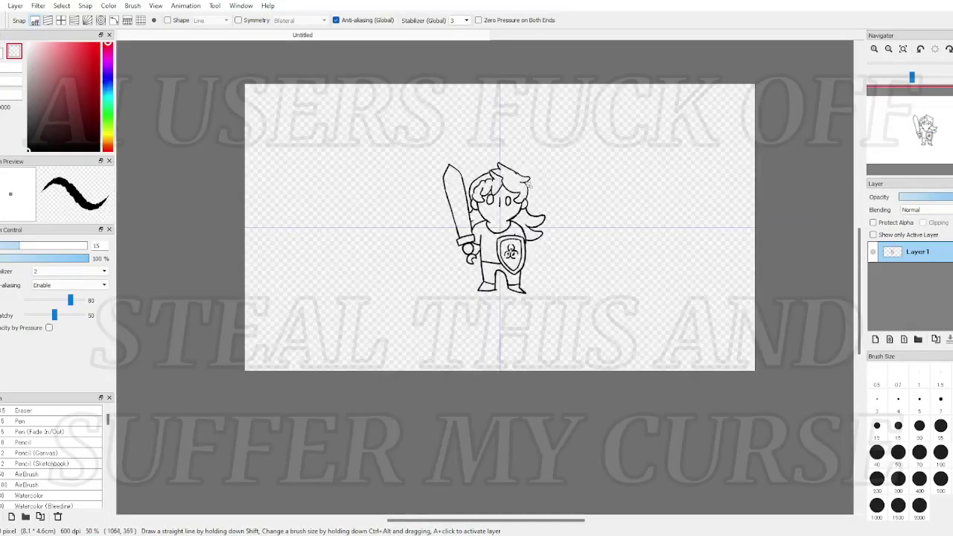
Add a new layer beneath the line art layer and choose a dark blue drawing colour
click(875, 339)
drag(894, 253, 889, 284)
scroll(538, 203, up, 4)
click(108, 89)
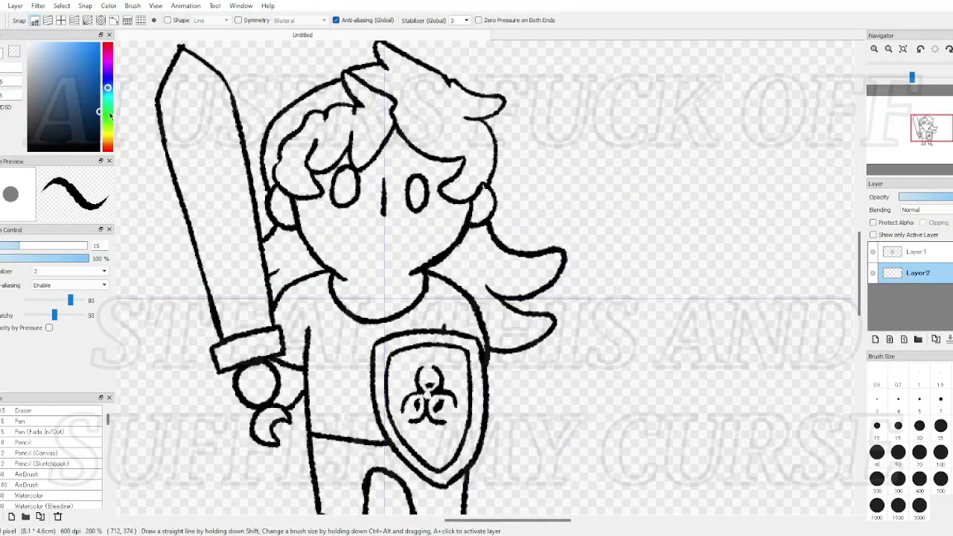
Fill the sword's blade, crossguard and pommel with dark blue using the Bucket tool
key(g)
click(261, 343)
scroll(263, 342, up, 8)
scroll(270, 257, down, 6)
scroll(270, 257, up, 6)
scroll(249, 242, down, 8)
click(262, 329)
scroll(268, 327, up, 8)
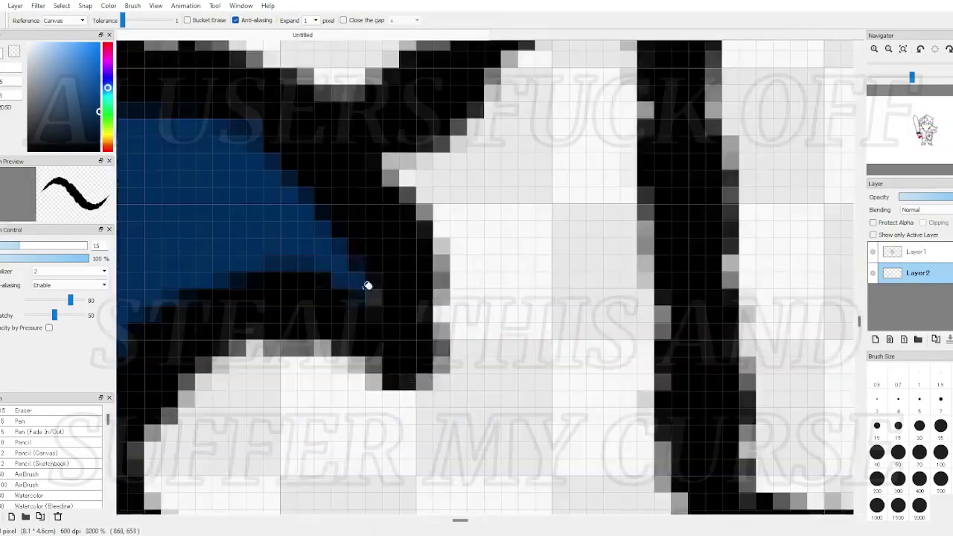
scroll(351, 275, down, 10)
scroll(380, 339, up, 3)
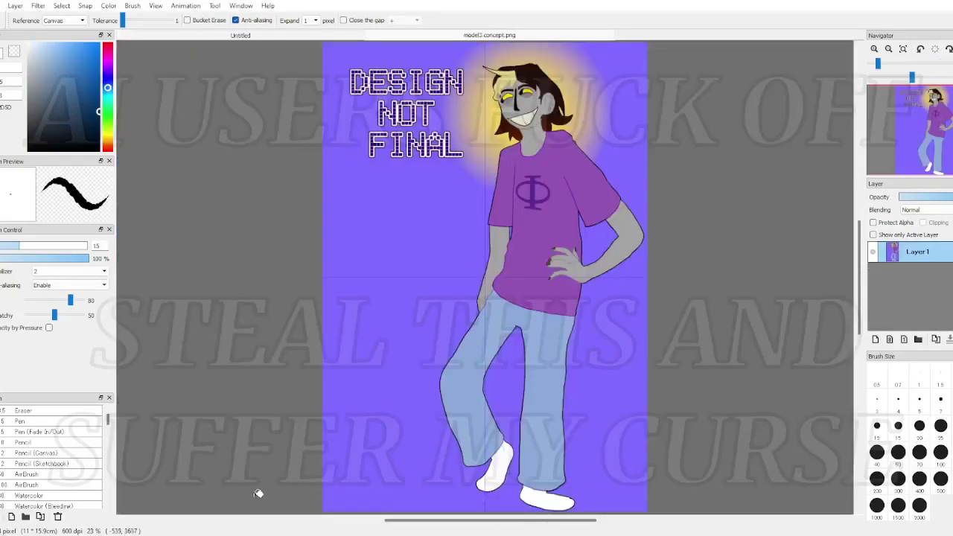
Fill the figure with flat colours matching the reference images: purple shirt, light-blue jeans, grey skin, dark-brown hair with blond fringe, yellow eyes and shield
scroll(272, 124, up, 5)
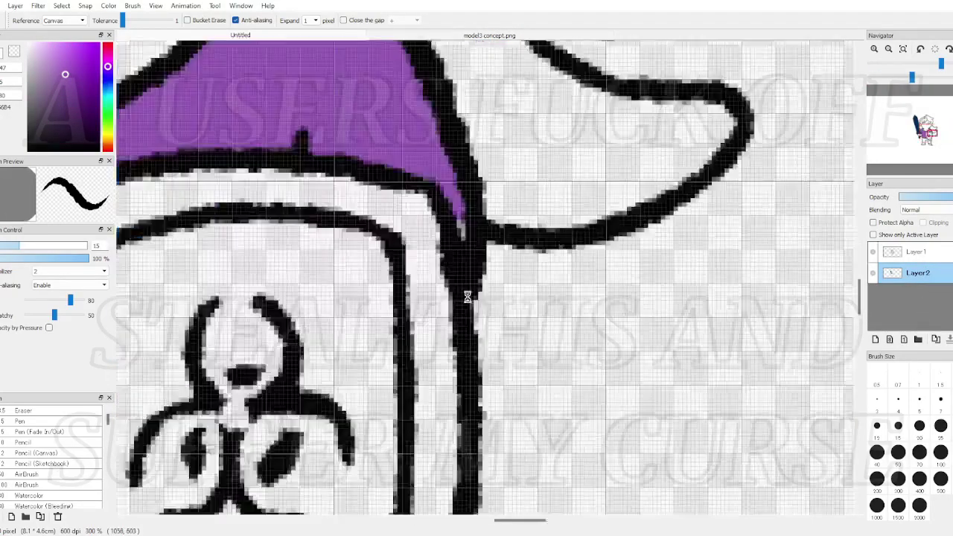
scroll(467, 297, up, 3)
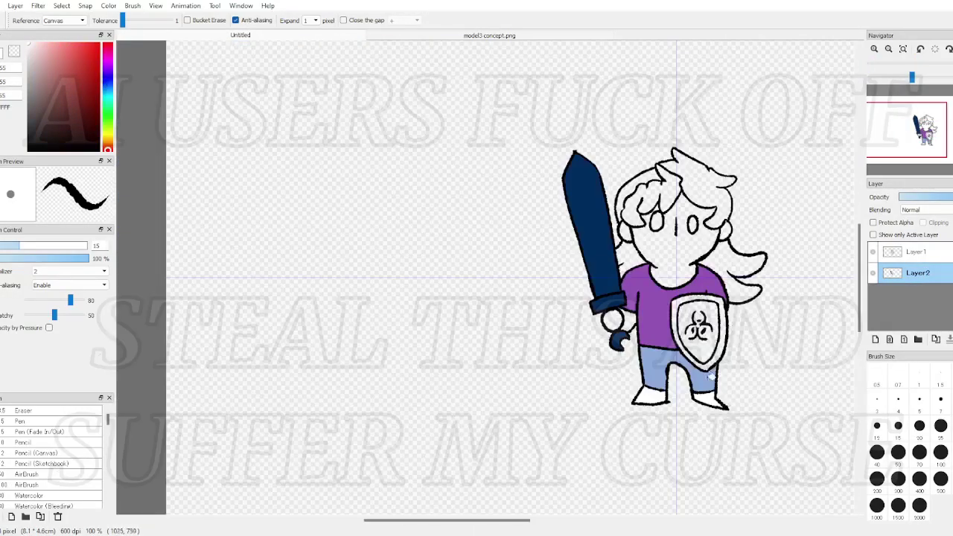
scroll(731, 270, up, 3)
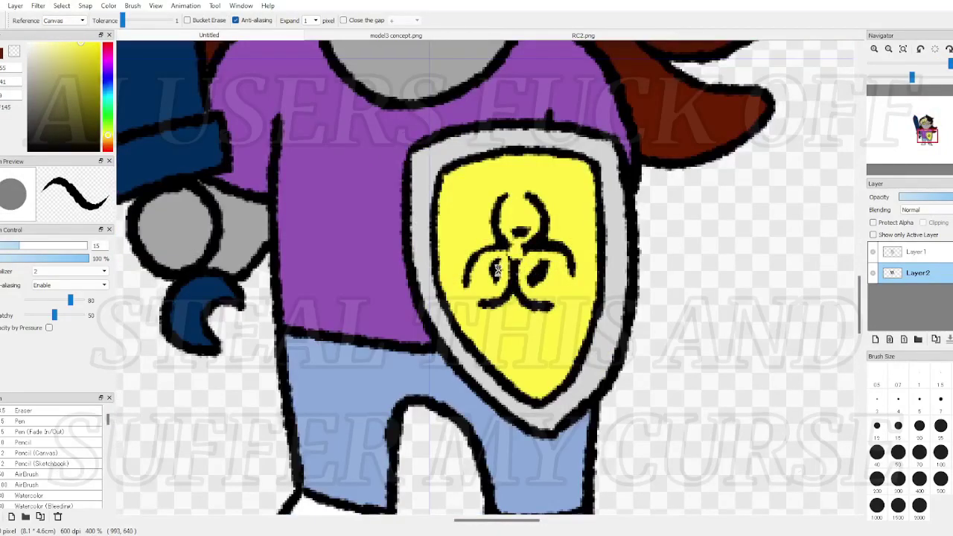
scroll(498, 270, down, 7)
scroll(514, 234, up, 6)
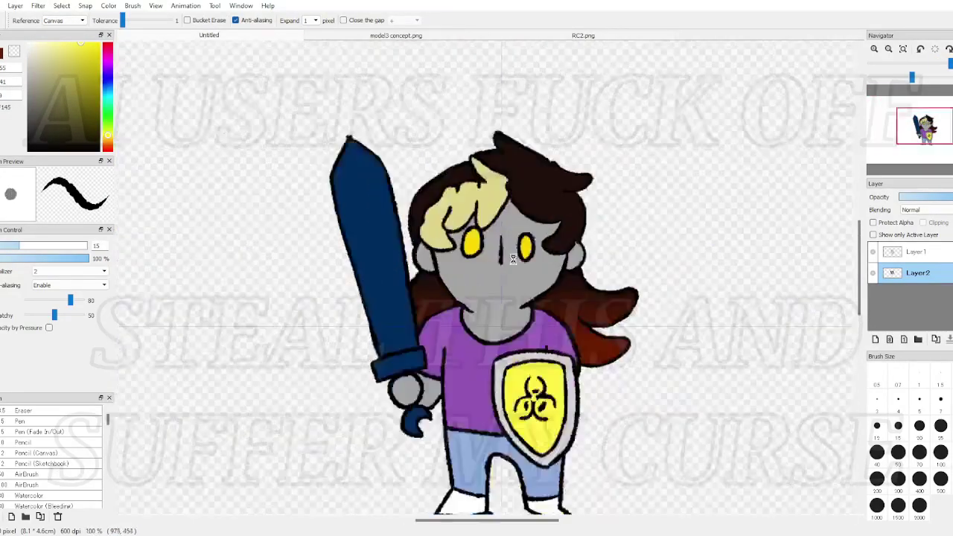
Add a new layer above the line art layer and clip it to the line art
click(916, 251)
click(874, 340)
click(931, 223)
Sample the grey skin, choose a darker grey, and paint over the line junctions of the ear beside the sword
scroll(557, 267, down, 2)
scroll(557, 269, up, 4)
right_click(592, 284)
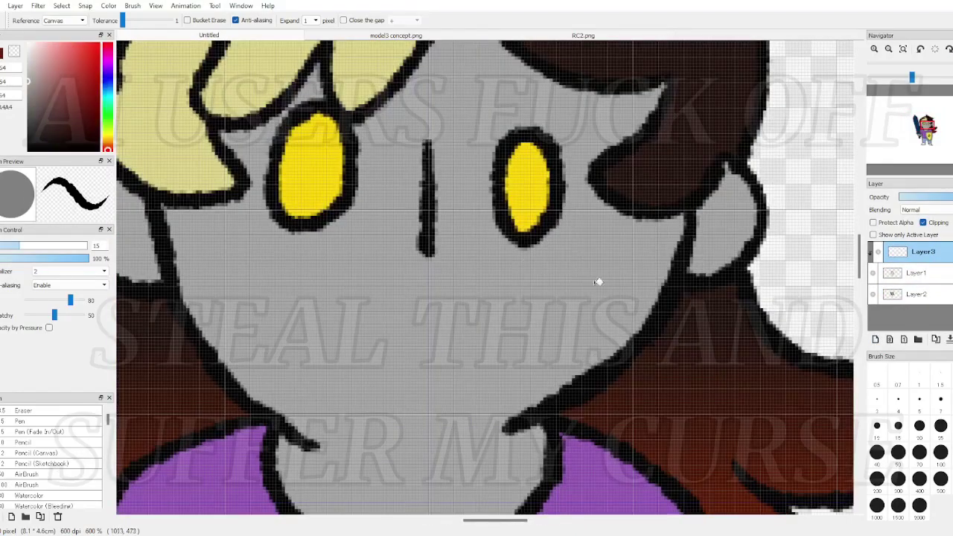
key(b)
scroll(476, 312, down, 3)
scroll(396, 308, up, 5)
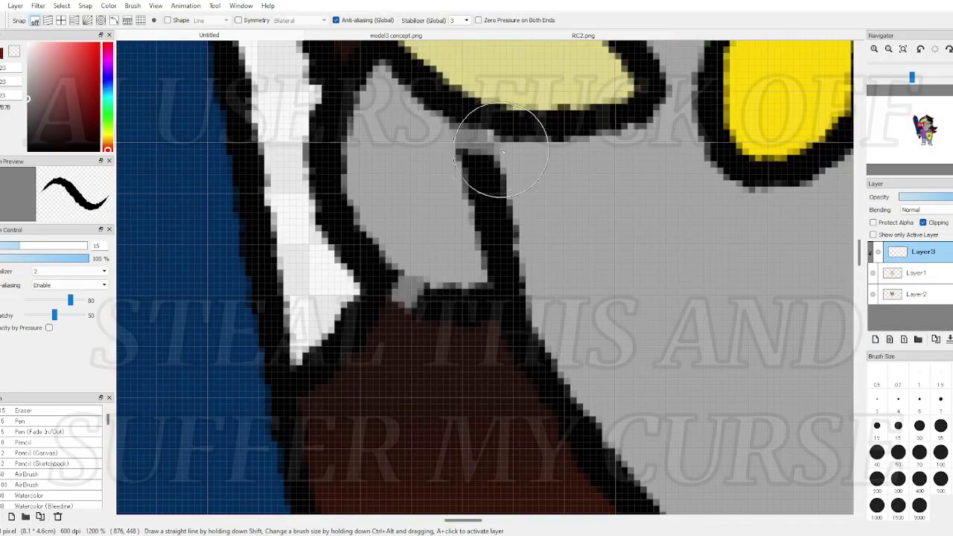
scroll(490, 148, down, 2)
scroll(446, 102, up, 2)
drag(397, 94, 408, 106)
scroll(396, 119, down, 1)
scroll(374, 119, up, 2)
scroll(379, 136, down, 5)
scroll(440, 185, up, 2)
Paint the lower ends of the jaw line dark grey on both sides of the neck, cleaning up stray paint
click(14, 51)
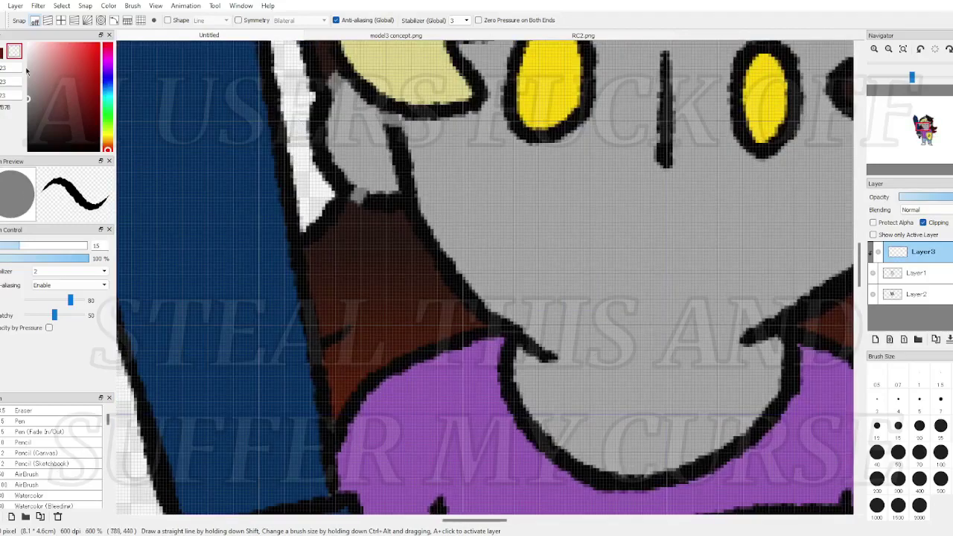
scroll(379, 258, up, 3)
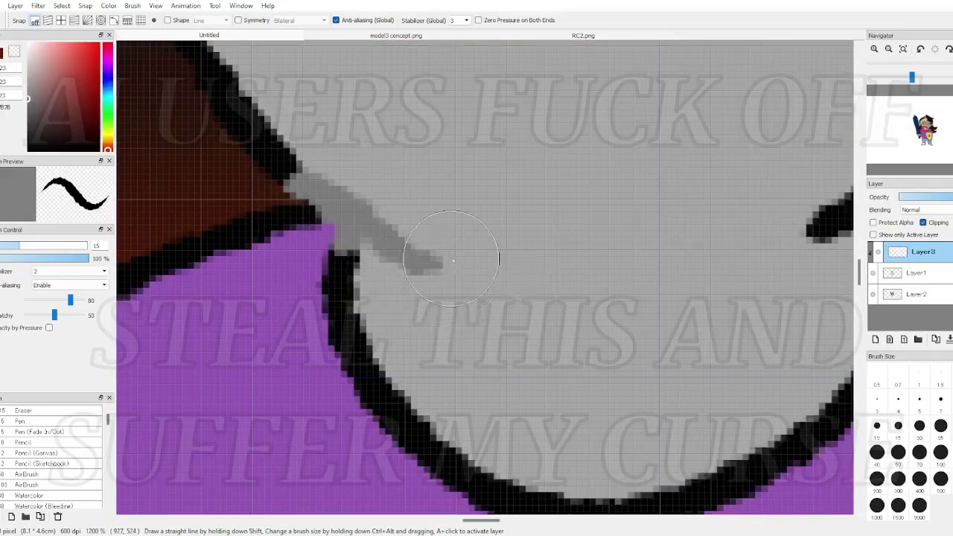
drag(481, 521, 502, 520)
drag(506, 261, 504, 228)
mouse_move(507, 182)
mouse_down()
mouse_move(431, 199)
mouse_move(446, 212)
mouse_up()
drag(513, 244, 483, 220)
Paint dark-grey breaks where the ear on the shield side meets the jaw and hair outlines
scroll(483, 219, down, 5)
scroll(521, 189, up, 5)
mouse_move(551, 220)
mouse_down()
mouse_move(546, 206)
mouse_move(541, 265)
mouse_up()
key(z)
scroll(541, 264, down, 5)
scroll(573, 188, up, 5)
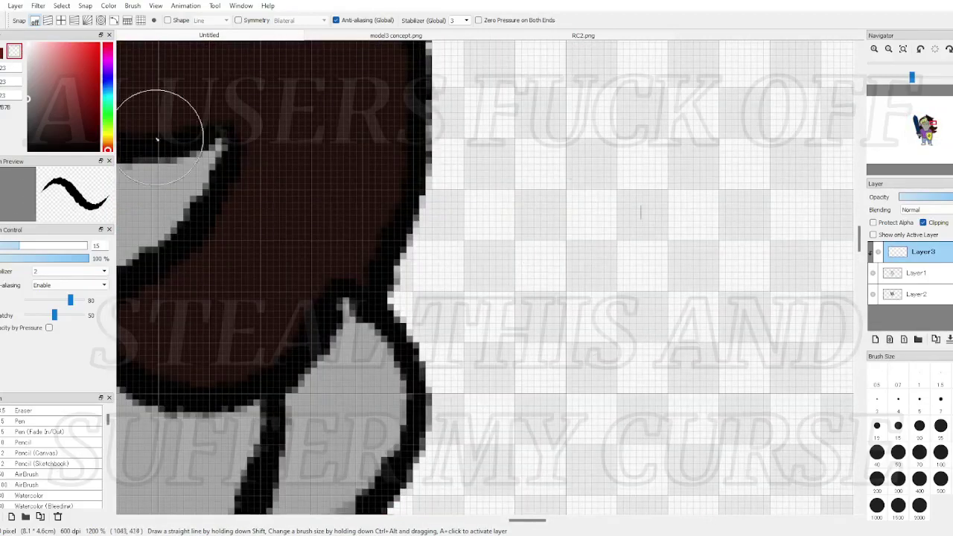
scroll(330, 304, down, 3)
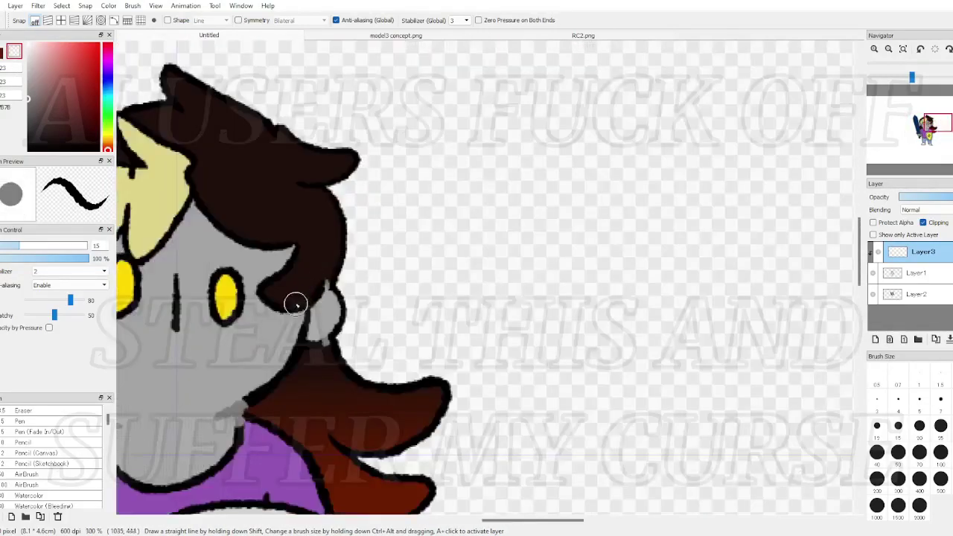
Fill the jaw line and inner ear lines with dark grey using the Bucket tool
scroll(300, 300, up, 2)
key(g)
scroll(233, 280, up, 2)
scroll(232, 280, down, 3)
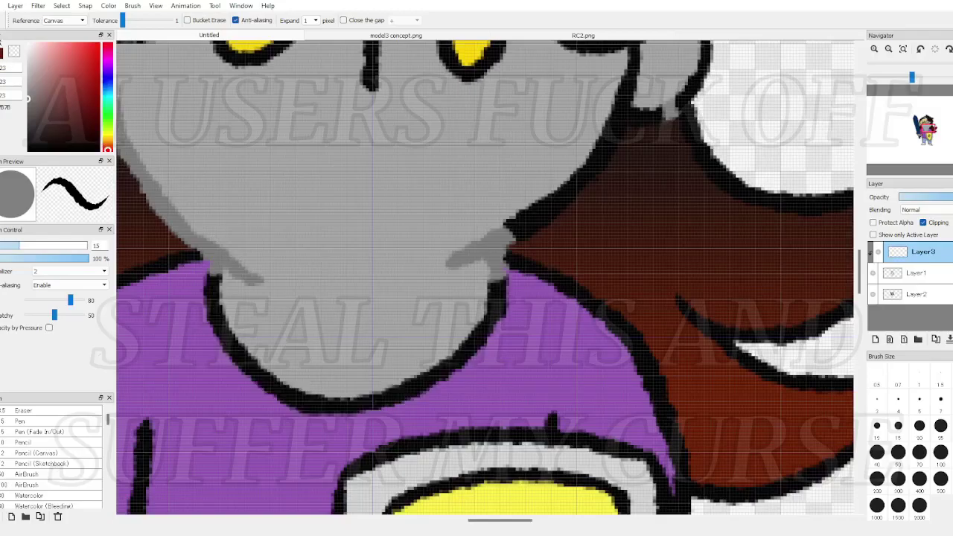
key(n)
scroll(357, 209, up, 3)
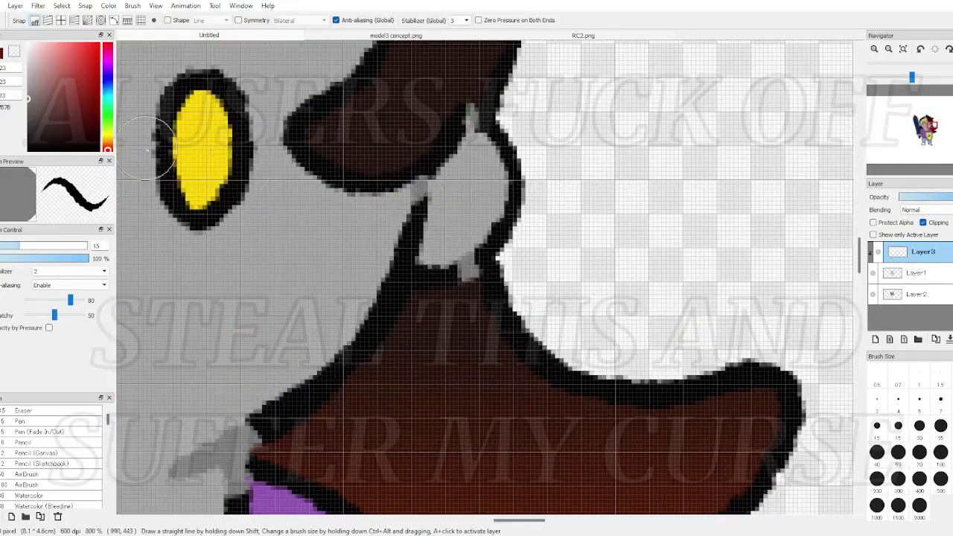
key(g)
click(440, 212)
scroll(425, 207, down, 3)
scroll(164, 230, up, 2)
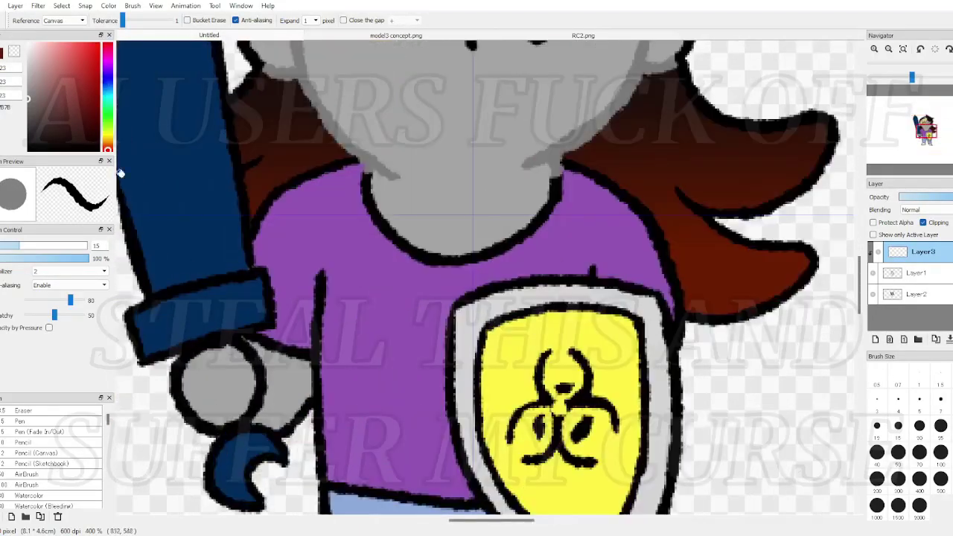
Paint dark-grey breaks at both ends of the sword hand's wrist line and fill the line between them
key(n)
scroll(241, 339, up, 3)
scroll(249, 346, down, 3)
scroll(261, 409, up, 4)
drag(273, 399, 213, 399)
key(g)
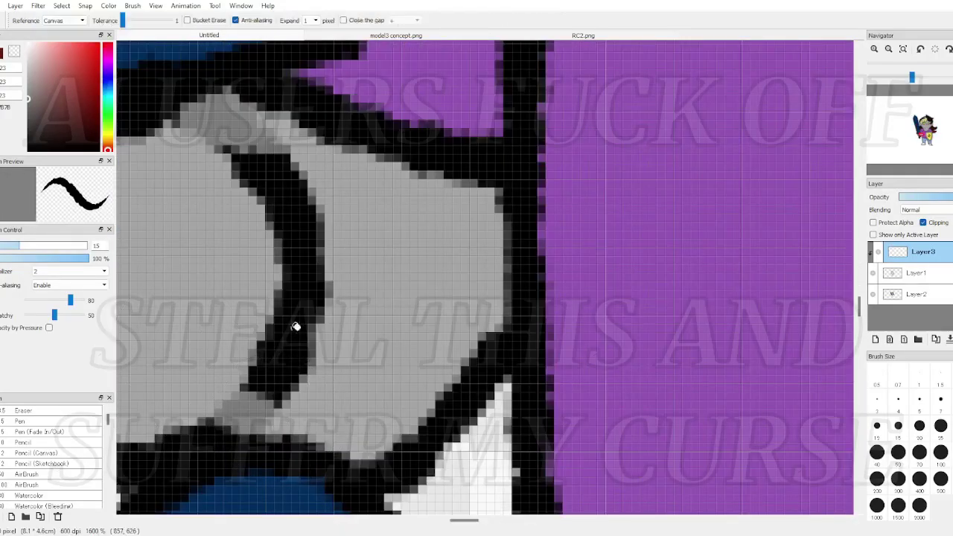
click(278, 325)
scroll(287, 325, down, 6)
scroll(361, 265, up, 1)
Sample the light-grey skin colour and fill the remaining small skin gaps around the hair and ears on Layer2
key(x)
right_click(335, 222)
click(916, 296)
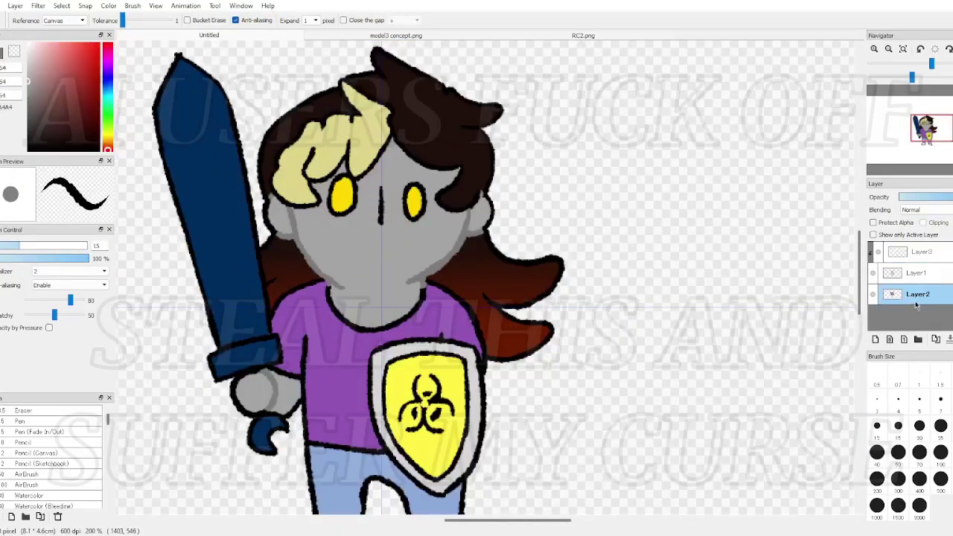
scroll(300, 213, up, 7)
click(300, 213)
scroll(300, 213, down, 4)
scroll(405, 130, up, 4)
click(415, 132)
scroll(415, 132, down, 4)
scroll(535, 230, up, 3)
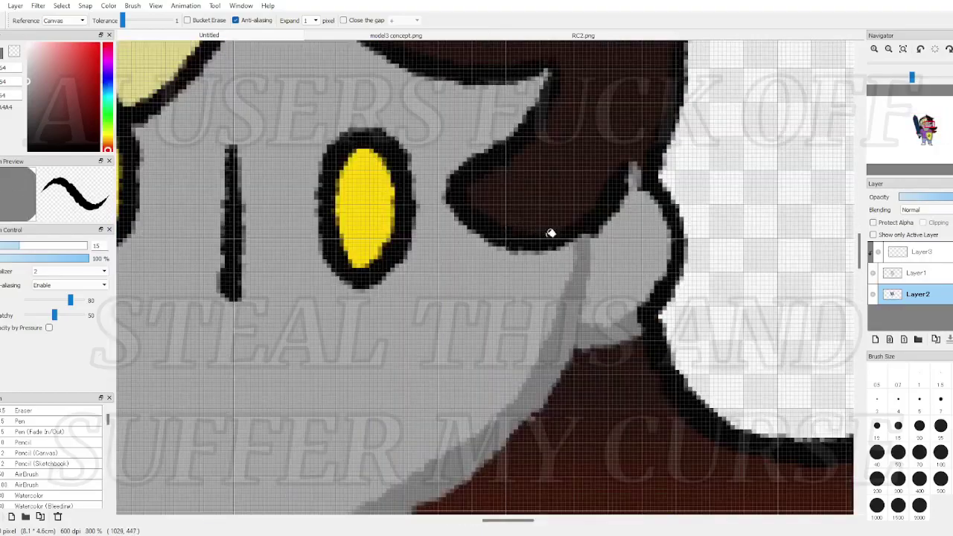
scroll(531, 173, up, 3)
scroll(521, 196, down, 3)
scroll(421, 144, up, 3)
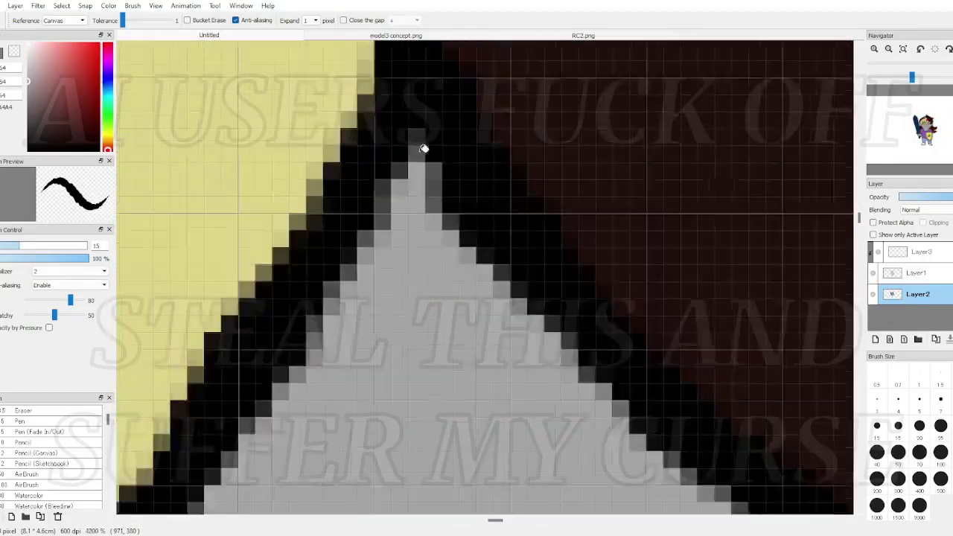
scroll(468, 180, up, 1)
scroll(492, 279, down, 2)
scroll(493, 278, down, 4)
scroll(468, 283, up, 3)
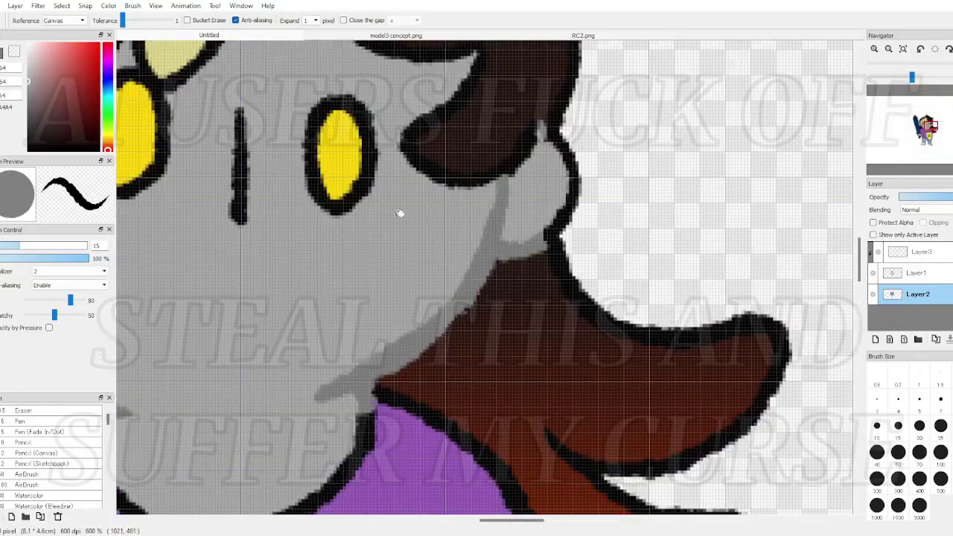
scroll(419, 219, down, 3)
scroll(439, 174, up, 3)
Choose a dark brown based on the hair and paint the hair outline beside the shield-side ear on clipped Layer3
right_click(444, 173)
key(b)
scroll(658, 378, up, 3)
drag(665, 422, 655, 365)
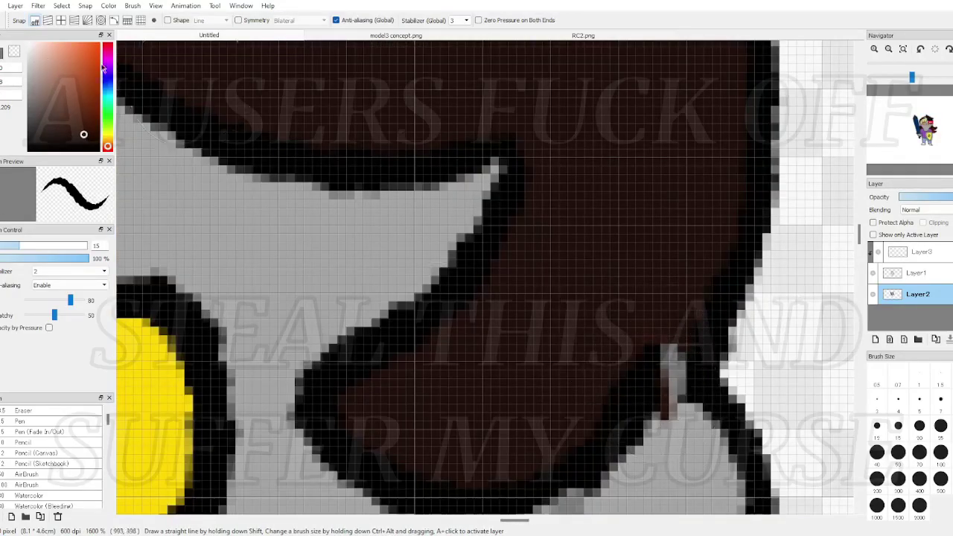
key(ctrl+z)
click(925, 256)
drag(643, 427, 644, 345)
scroll(646, 346, down, 3)
scroll(489, 330, up, 3)
scroll(527, 325, down, 2)
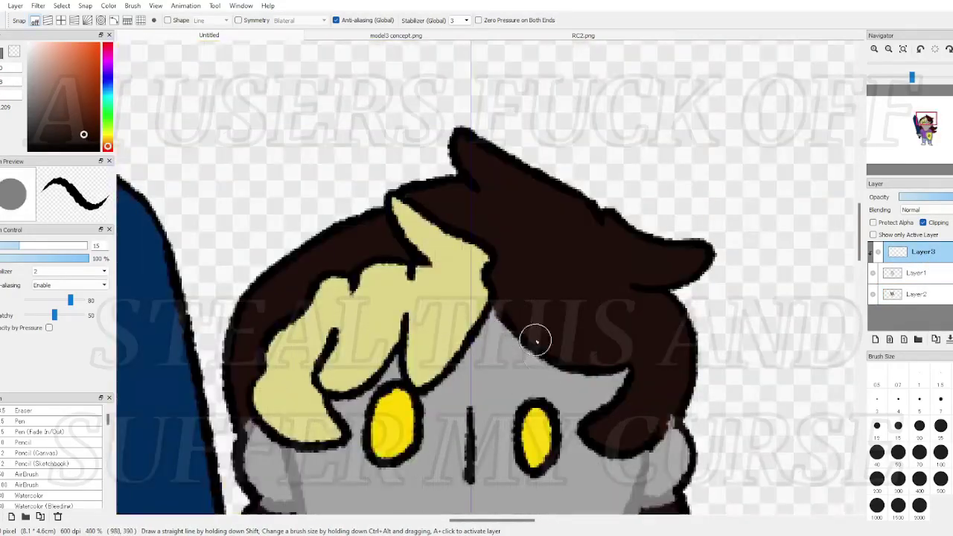
Recolour the dark hair's outline along the face with dark brown using the Bucket and brush
scroll(506, 327, up, 2)
key(g)
scroll(461, 334, down, 2)
scroll(461, 334, up, 3)
key(b)
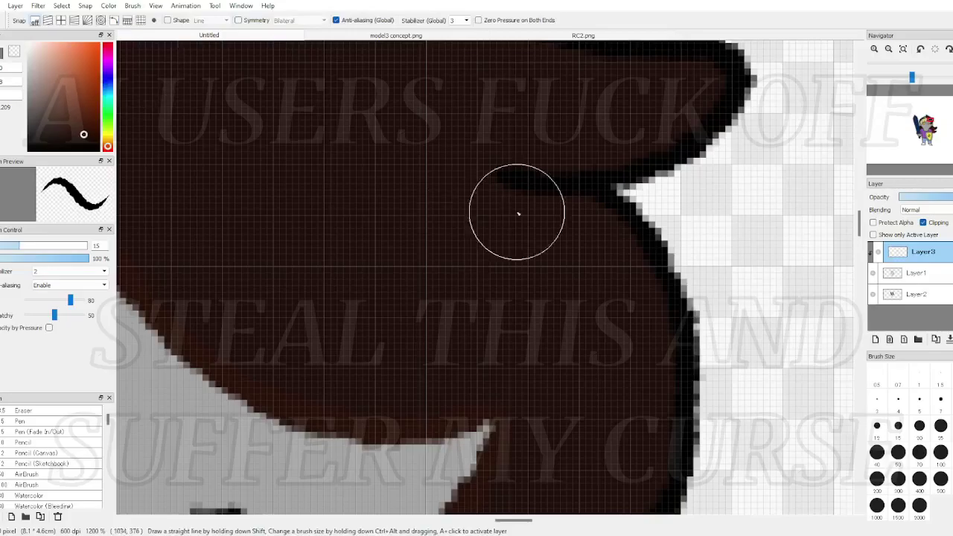
scroll(564, 186, down, 1)
scroll(665, 279, down, 5)
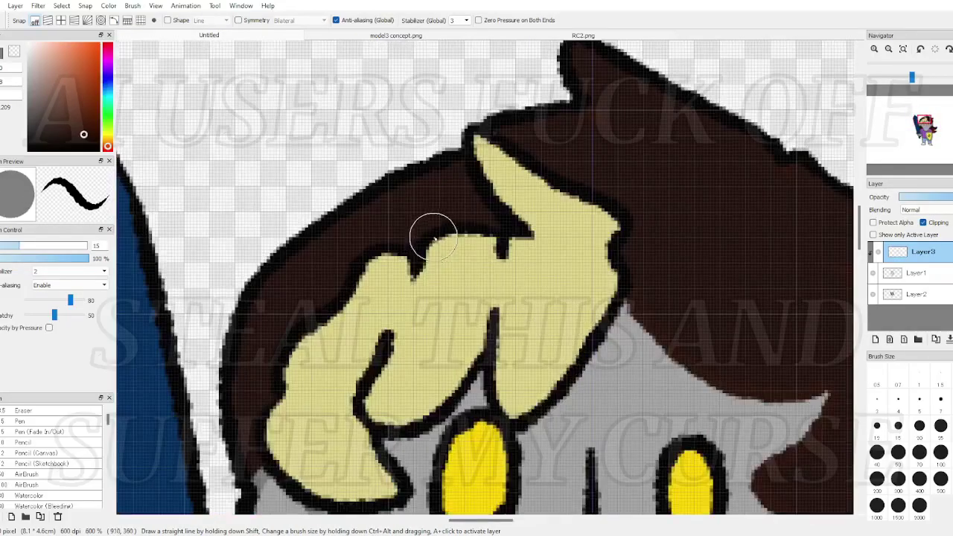
Paint the small hair strand line between the sword and the shoulder reddish brown
scroll(476, 414, up, 3)
scroll(452, 395, up, 4)
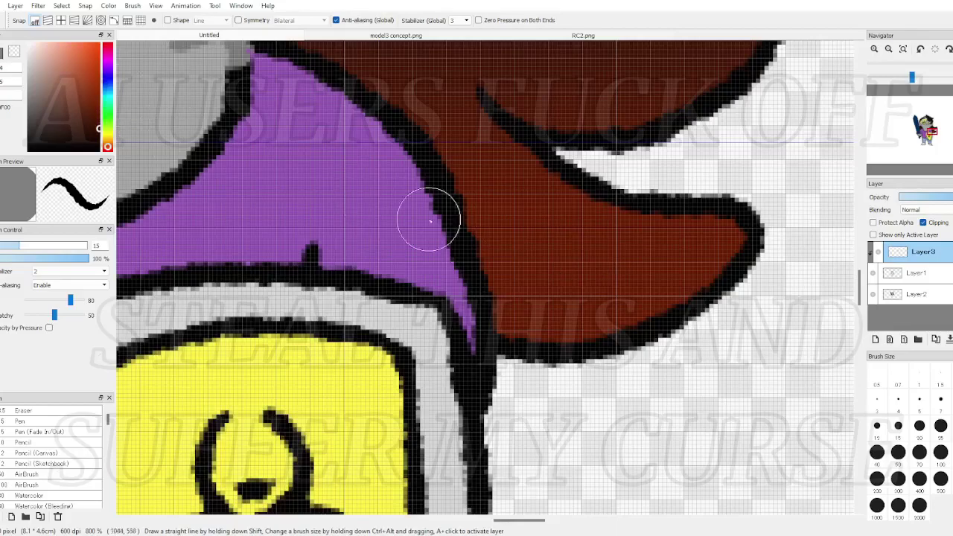
scroll(511, 110, down, 5)
scroll(342, 104, up, 4)
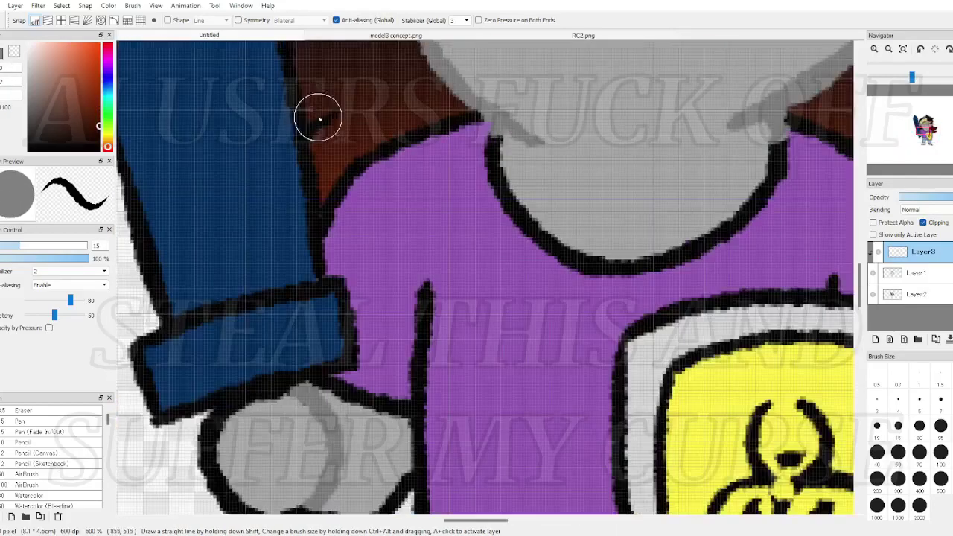
drag(320, 121, 318, 129)
scroll(342, 172, down, 4)
scroll(363, 172, up, 3)
Sample the shirt colour, choose a deeper purple, and paint over the shirt outline's end at the neckline
right_click(361, 173)
click(77, 82)
scroll(366, 95, up, 4)
drag(366, 94, 428, 119)
scroll(534, 114, down, 3)
scroll(484, 112, up, 3)
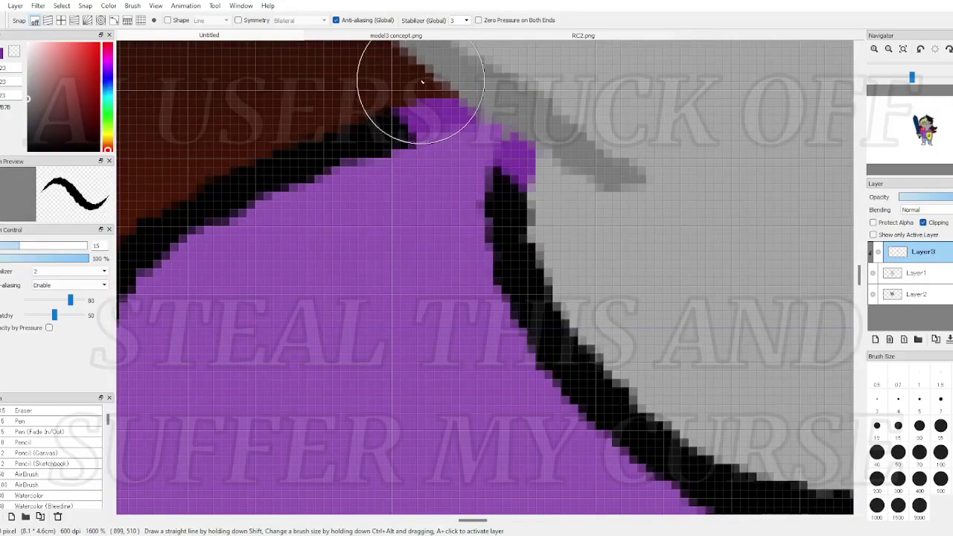
Switch back to the deeper purple and touch up the shirt outline around the neckline and shoulders
scroll(422, 81, down, 2)
key(x)
drag(276, 245, 277, 197)
drag(276, 199, 274, 245)
key(ctrl+z)
mouse_move(507, 215)
mouse_down()
mouse_move(463, 249)
mouse_move(540, 236)
mouse_up()
scroll(540, 236, down, 3)
scroll(578, 257, up, 3)
scroll(579, 258, down, 3)
scroll(280, 301, up, 3)
scroll(281, 304, up, 1)
Paint deeper-purple breaks where the sleeve and torso outlines meet the neighbouring line art
drag(217, 251, 181, 249)
scroll(216, 240, down, 4)
scroll(307, 396, up, 3)
drag(311, 358, 296, 365)
drag(692, 391, 709, 414)
Fill the shirt's sleeve and torso outlines with the deeper purple using the Bucket tool
key(g)
click(347, 364)
scroll(347, 365, down, 4)
scroll(319, 251, up, 3)
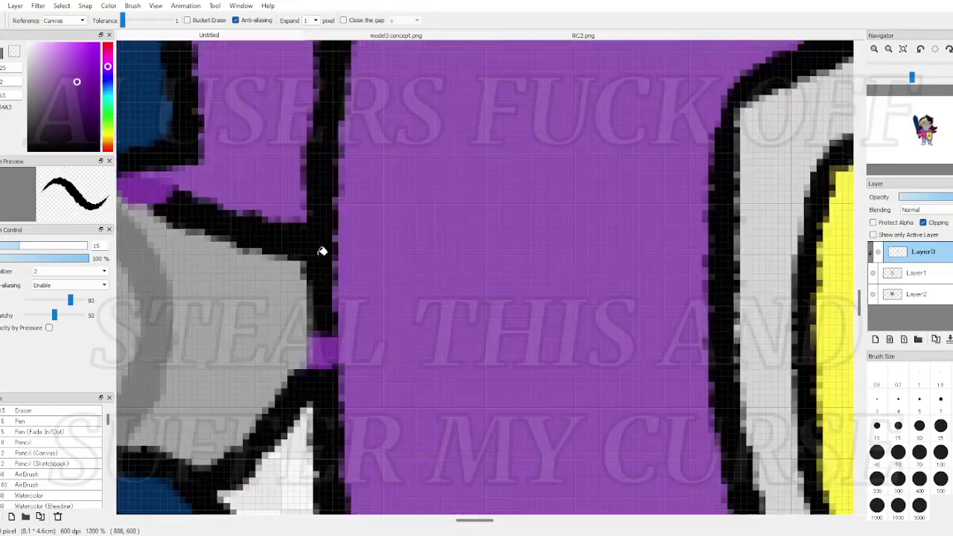
click(320, 251)
scroll(319, 250, down, 4)
scroll(478, 206, up, 4)
click(479, 204)
Paint the small shirt crease above the shield deeper purple
scroll(381, 369, up, 3)
key(b)
drag(409, 261, 388, 254)
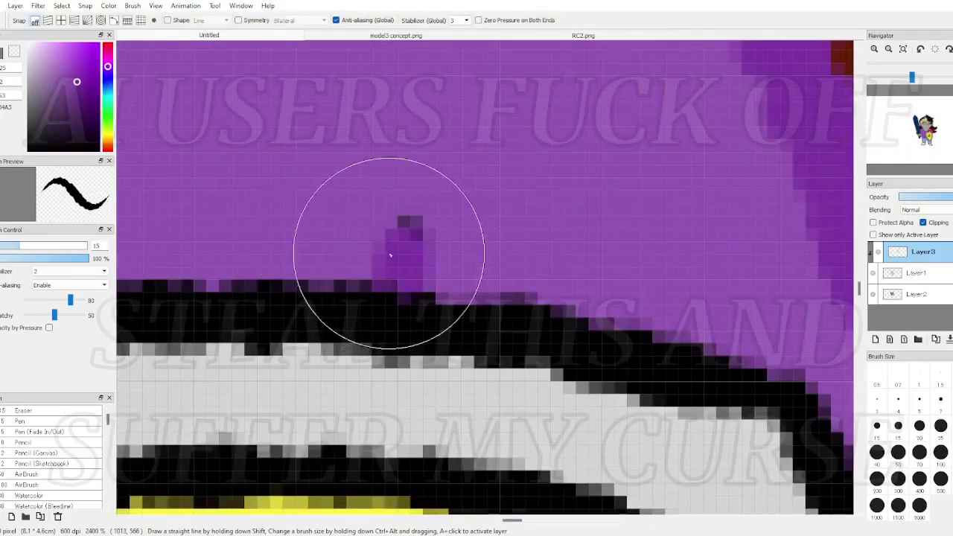
scroll(388, 254, down, 7)
Sample the jeans colour, choose a darker blue, and paint the hem lines of both trouser legs
scroll(373, 451, up, 4)
right_click(357, 399)
click(61, 69)
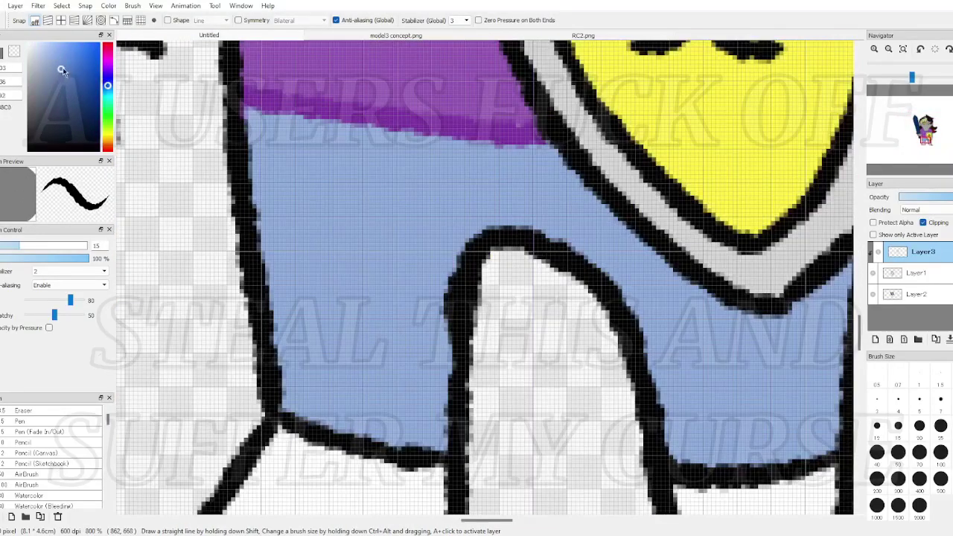
mouse_move(278, 441)
mouse_down()
mouse_move(320, 425)
mouse_move(410, 477)
mouse_up()
scroll(410, 480, down, 3)
scroll(547, 477, up, 4)
mouse_move(563, 421)
mouse_down()
mouse_move(522, 392)
mouse_move(418, 452)
mouse_move(359, 392)
mouse_move(360, 446)
mouse_up()
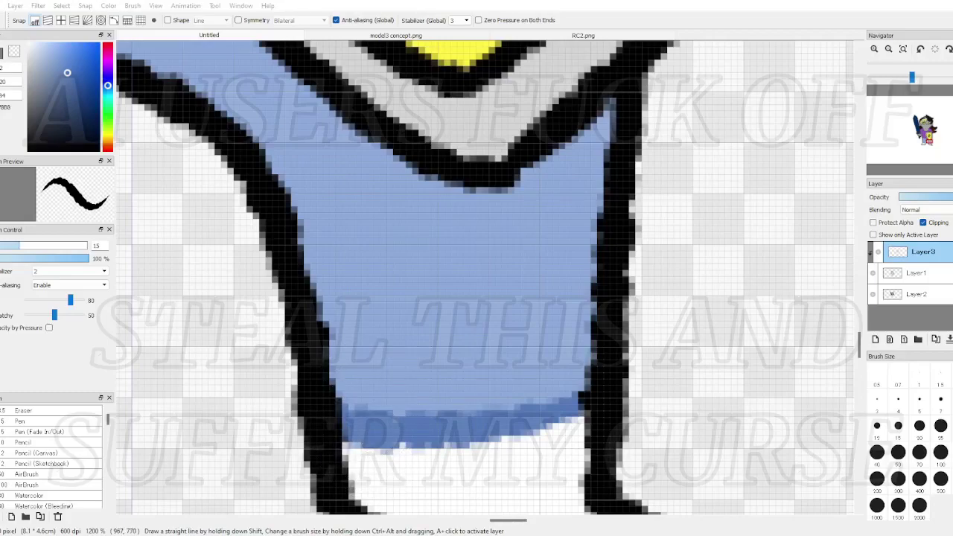
Sample the blond fringe, choose a darker yellow, and paint over the line junctions along its upper edge
scroll(346, 430, down, 6)
scroll(301, 326, up, 1)
scroll(275, 132, up, 3)
right_click(292, 135)
click(61, 67)
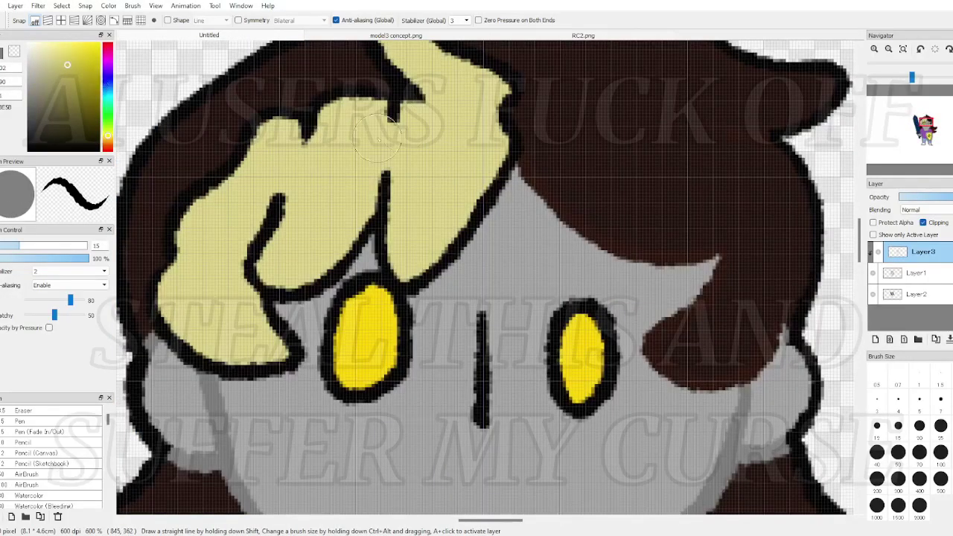
scroll(521, 150, down, 2)
scroll(456, 100, up, 3)
drag(440, 134, 450, 138)
drag(489, 98, 474, 105)
scroll(476, 246, down, 3)
scroll(447, 298, up, 4)
Paint the outline of the fringe's lower tip above the eye darker yellow
key(g)
key(b)
mouse_move(432, 331)
mouse_down()
mouse_move(455, 337)
mouse_move(436, 354)
mouse_up()
drag(485, 406, 506, 384)
scroll(469, 387, up, 2)
mouse_move(403, 332)
mouse_down()
mouse_move(450, 390)
mouse_move(493, 417)
mouse_up()
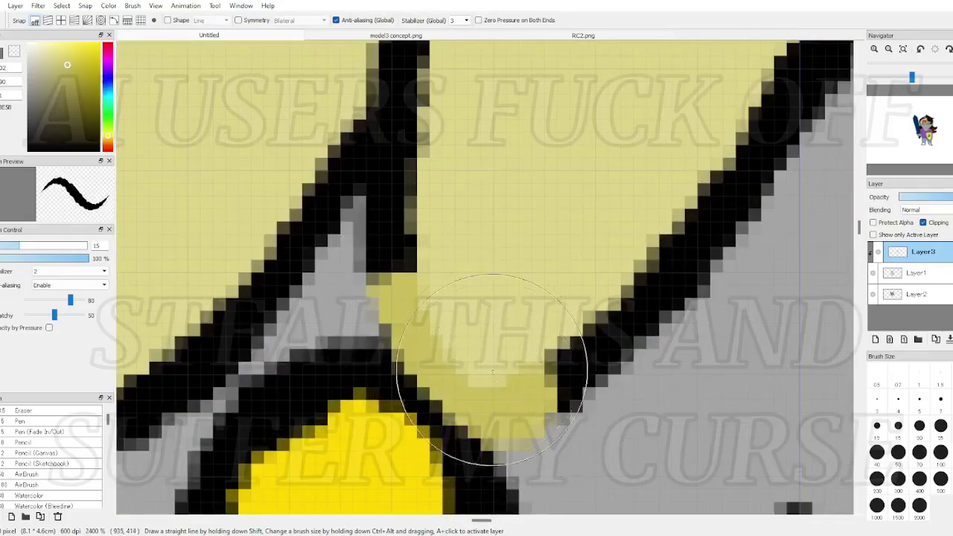
Fill the remaining outlines and strand lines of the blond fringe with darker yellow using the Bucket tool
scroll(491, 362, down, 5)
scroll(401, 306, up, 3)
key(g)
click(480, 200)
scroll(479, 202, down, 3)
scroll(399, 312, up, 2)
click(359, 324)
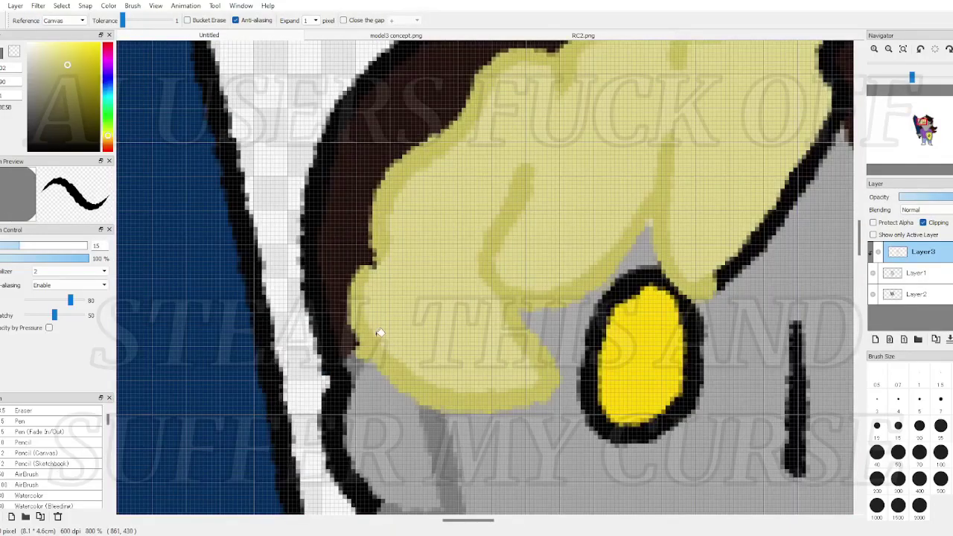
click(373, 262)
scroll(412, 280, down, 4)
scroll(606, 306, up, 5)
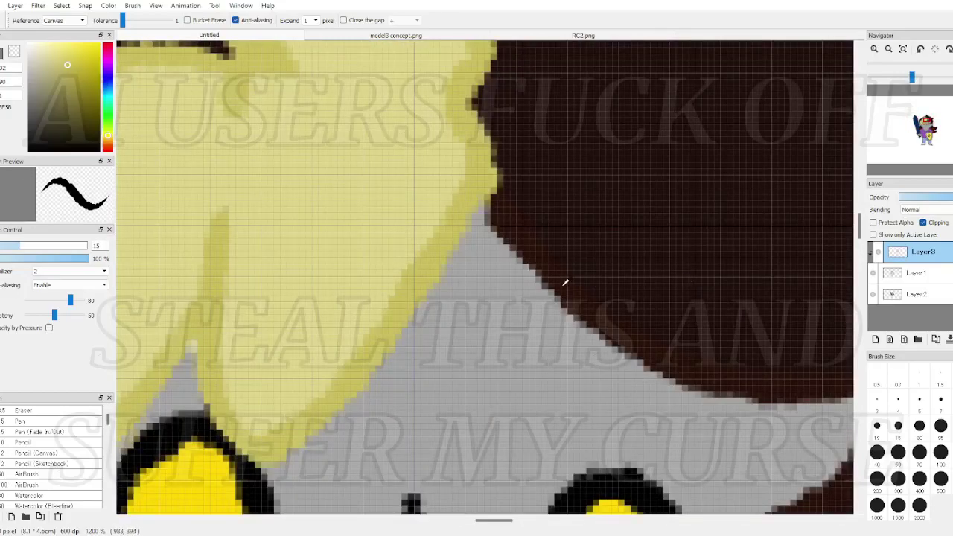
Sample the dark hair, blond and grey skin colours and touch up the line edges where the fringe meets the face
alt+click(563, 284)
key(b)
scroll(510, 231, down, 4)
scroll(300, 294, up, 6)
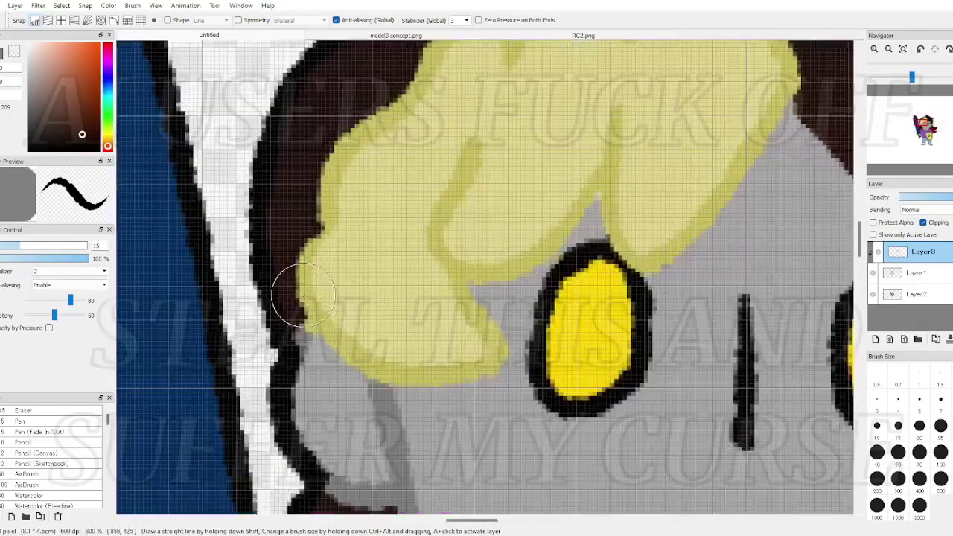
alt+click(331, 372)
scroll(335, 369, down, 6)
scroll(455, 313, up, 6)
alt+click(327, 323)
alt+click(405, 328)
scroll(402, 298, up, 1)
mouse_move(358, 328)
mouse_down()
mouse_move(397, 308)
mouse_move(343, 317)
mouse_up()
scroll(338, 318, down, 3)
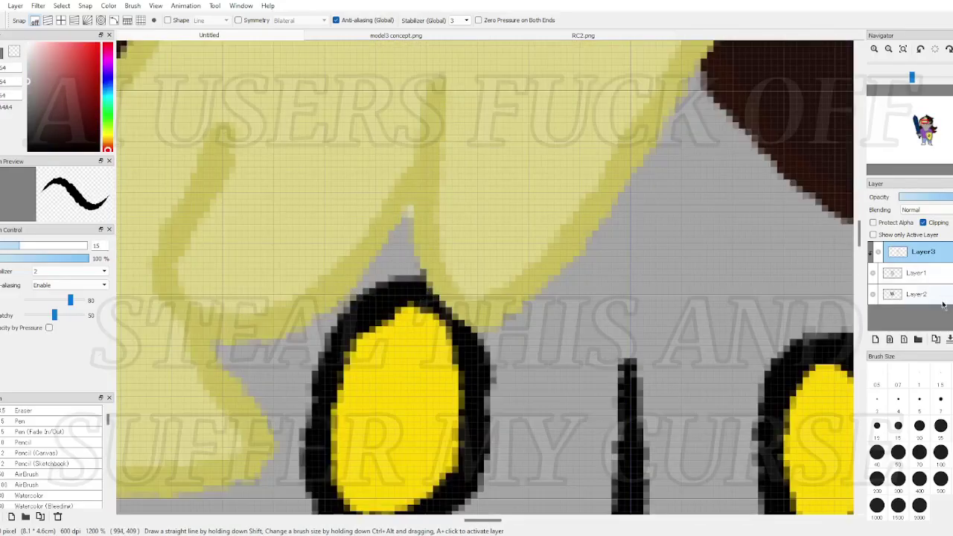
Touch up the light gap between the fringe strands above the eye on Layer2, and return to Layer3 with the darker yellow
click(937, 295)
scroll(408, 211, down, 3)
scroll(447, 242, up, 4)
alt+click(432, 254)
click(933, 255)
scroll(463, 293, down, 6)
scroll(489, 267, up, 4)
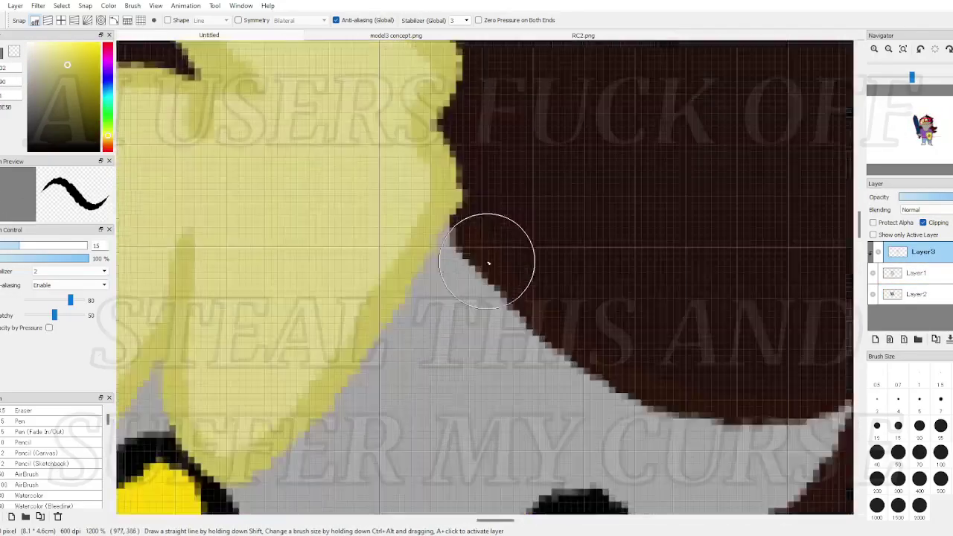
Pick a darker grey for the shield and paint its outer outline at the upper corner beside the sleeve
scroll(489, 267, down, 4)
scroll(308, 393, up, 3)
scroll(309, 390, down, 5)
scroll(386, 397, up, 6)
alt+click(264, 270)
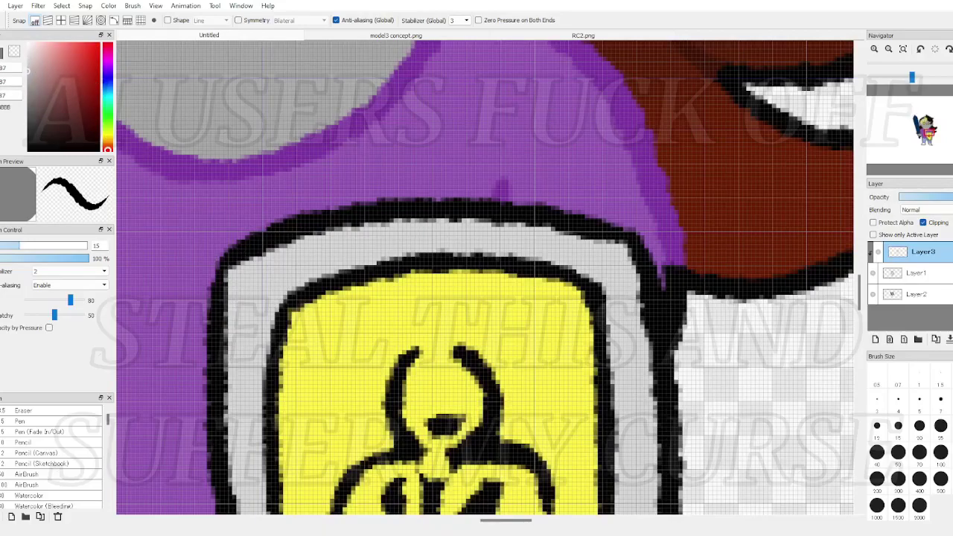
drag(632, 232, 629, 279)
scroll(298, 254, down, 3)
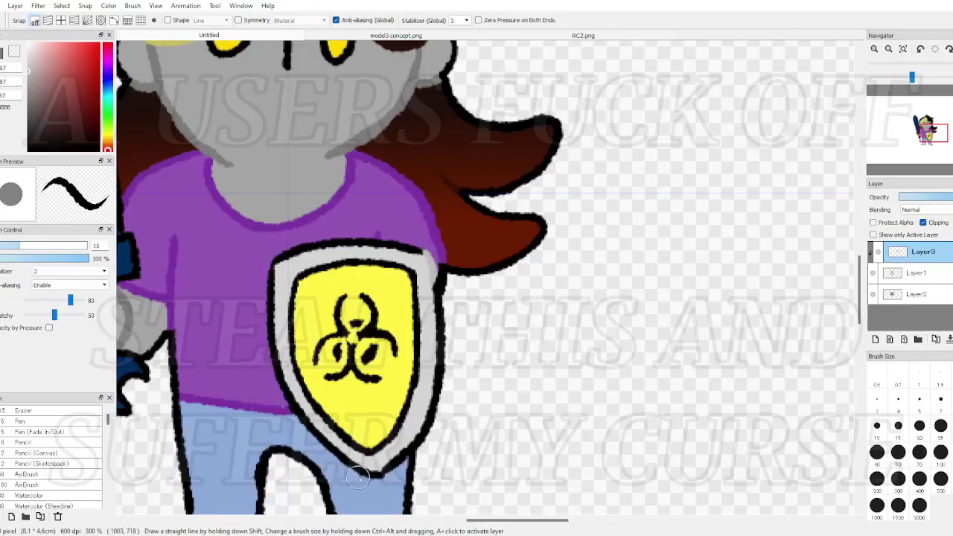
Paint the outline at the shield's lower tip grey and fill the isolated outer outline along its upper and inner side
scroll(392, 458, up, 2)
drag(408, 429, 406, 452)
key(g)
click(159, 264)
key(b)
scroll(221, 257, down, 2)
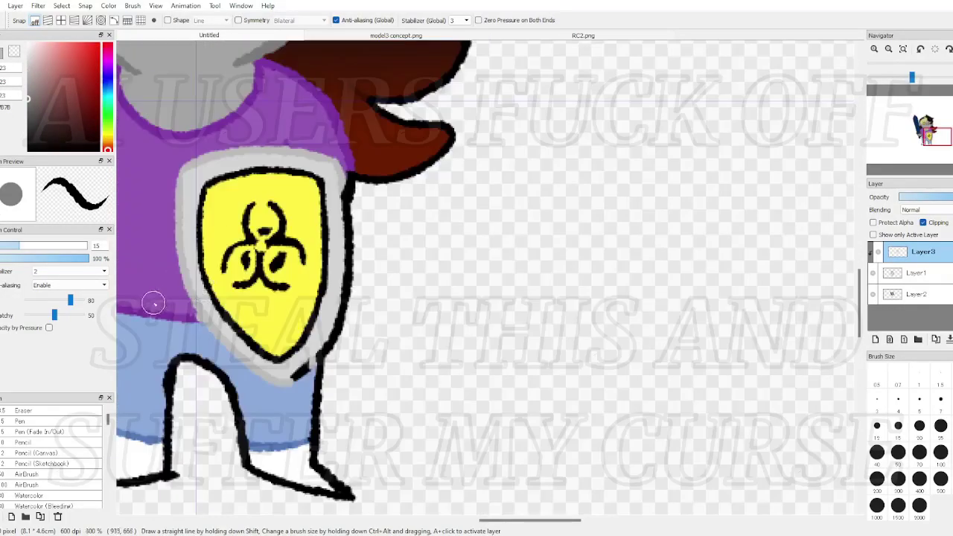
Finish the grey outline at the shield's lower tip and fill the line around its yellow centre with the same grey
scroll(155, 301, up, 4)
alt+click(195, 352)
drag(298, 362, 305, 356)
key(g)
scroll(499, 381, up, 5)
click(504, 376)
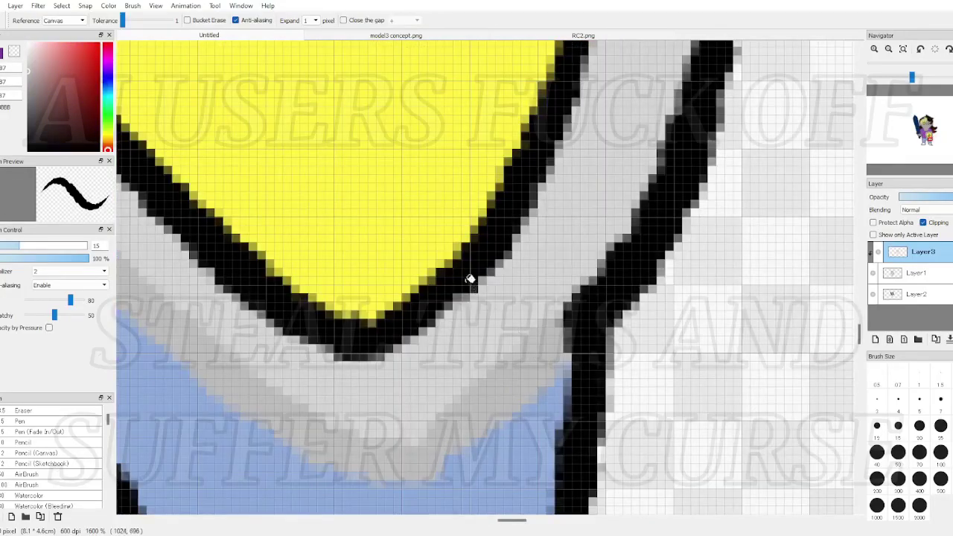
click(471, 282)
Sample the shield's yellow, choose a darker yellow, and fill every part of the biohazard symbol with the Bucket tool
scroll(474, 280, down, 6)
scroll(453, 186, up, 5)
right_click(322, 201)
click(90, 57)
click(370, 281)
click(408, 350)
click(483, 363)
click(482, 289)
click(358, 363)
scroll(385, 331, up, 2)
click(408, 313)
click(468, 174)
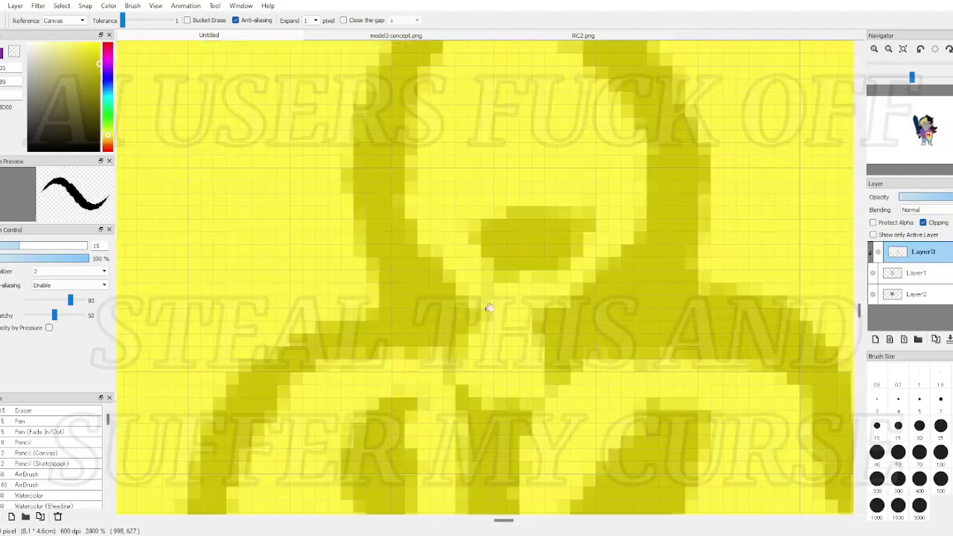
scroll(658, 398, down, 2)
scroll(444, 246, up, 2)
right_click(323, 172)
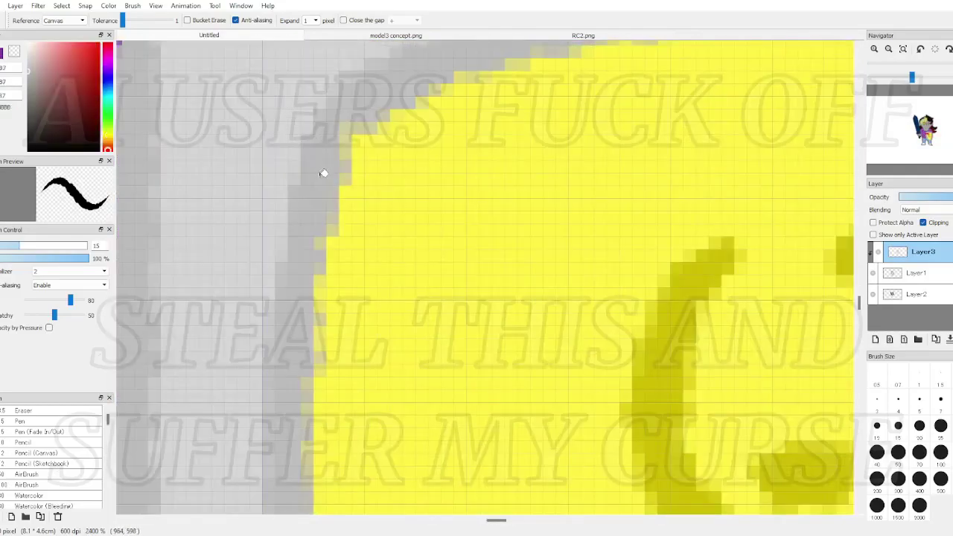
scroll(339, 184, down, 6)
scroll(408, 283, down, 3)
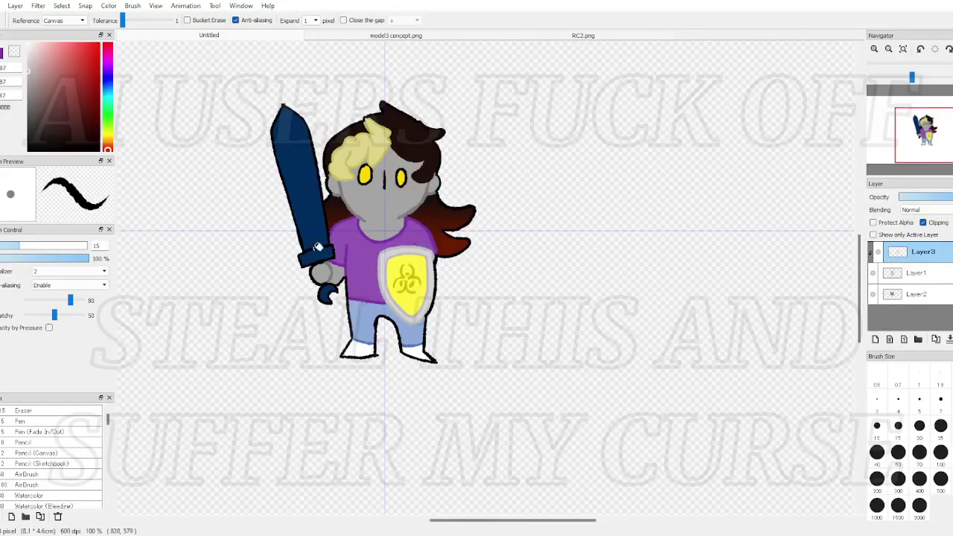
Sample the sword's blue, choose a darker navy, and paint the blade, guard and pommel line junctions around the hand
scroll(310, 235, up, 4)
right_click(313, 231)
key(b)
scroll(415, 179, down, 2)
scroll(389, 149, up, 3)
scroll(368, 383, down, 3)
scroll(360, 422, up, 2)
scroll(355, 394, down, 1)
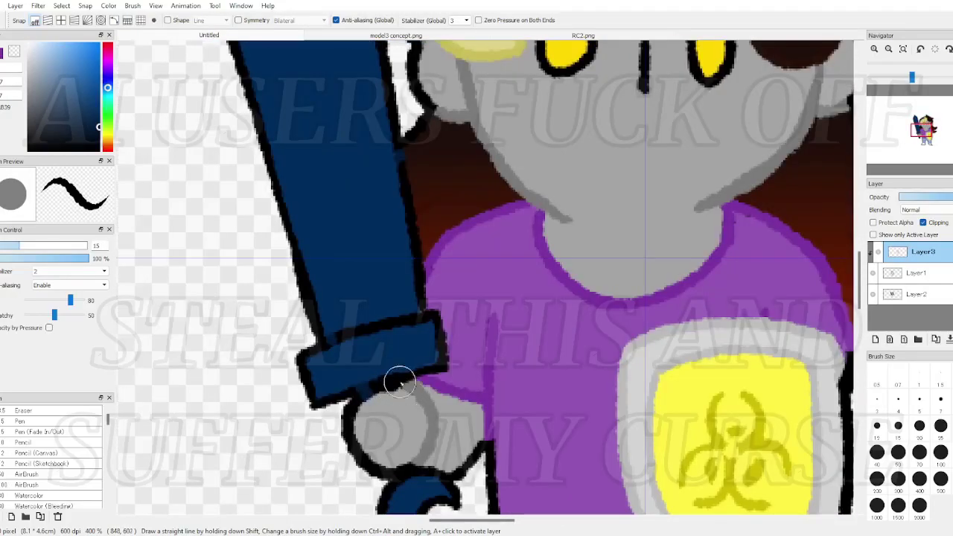
scroll(403, 390, down, 2)
scroll(468, 340, up, 4)
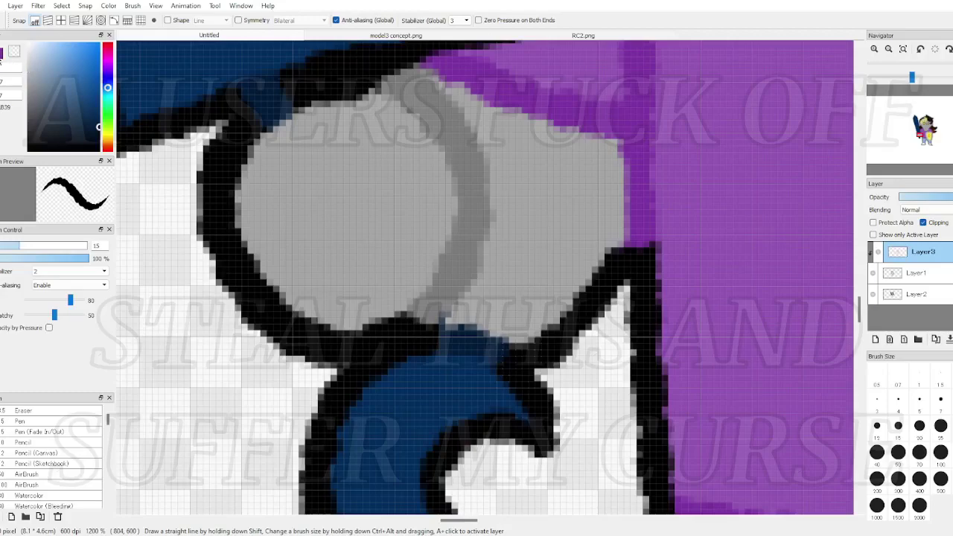
scroll(387, 342, down, 2)
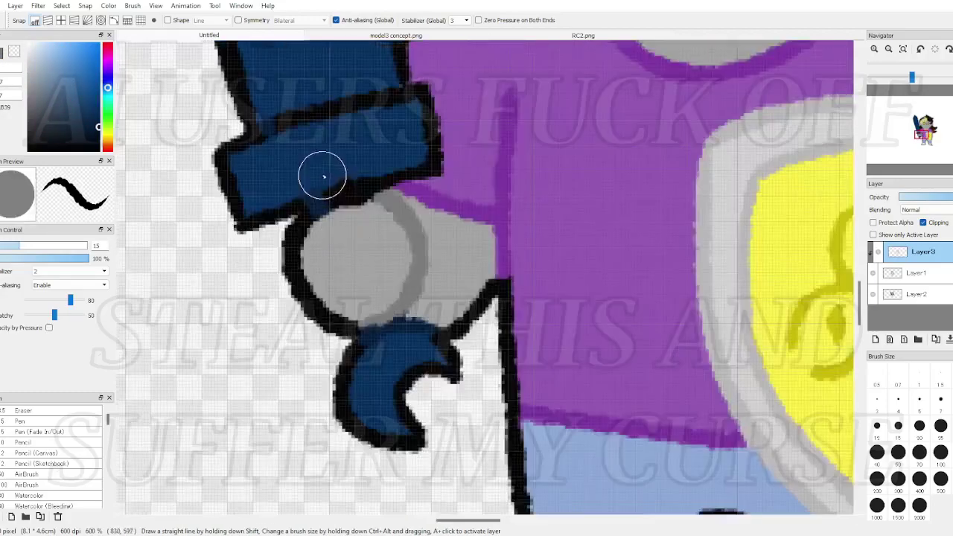
scroll(323, 182, up, 2)
Paint the fist's upper outline darker grey and fill the sword guard's outline with the dark navy
alt+click(391, 221)
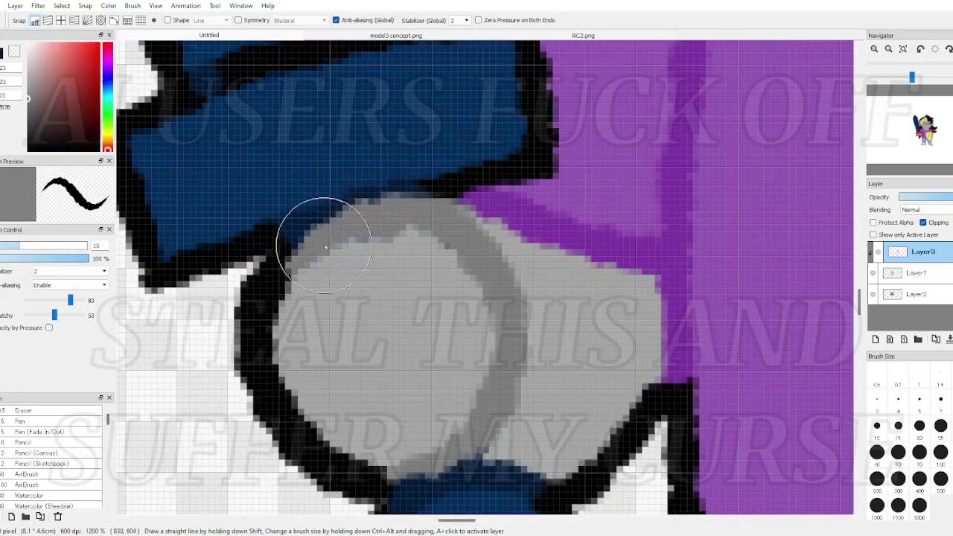
alt+click(387, 191)
key(g)
click(454, 185)
scroll(454, 185, down, 3)
scroll(468, 119, up, 4)
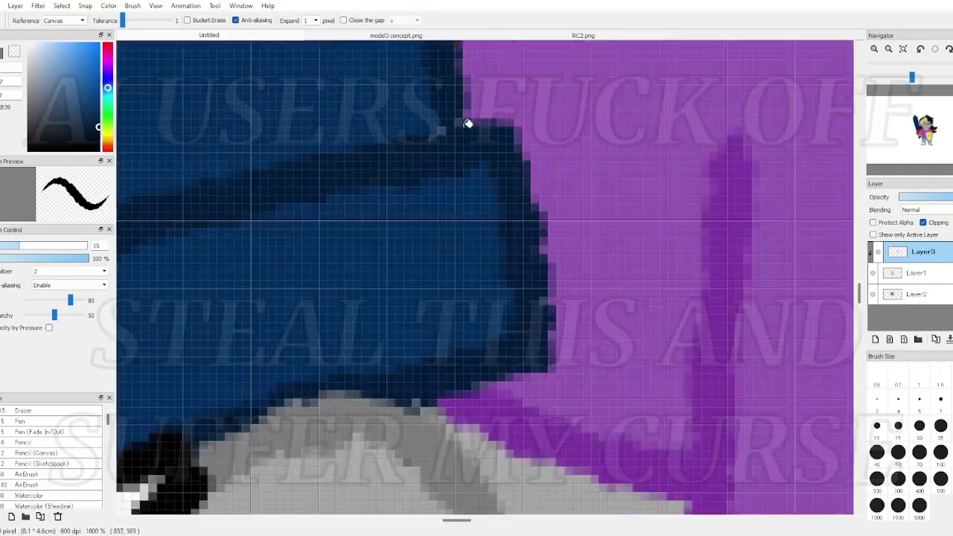
Clean up the junction of the guard, fist and sleeve outlines with colours sampled from the neighbouring lines
scroll(468, 119, down, 3)
scroll(474, 114, up, 4)
alt+click(470, 326)
key(b)
alt+click(357, 353)
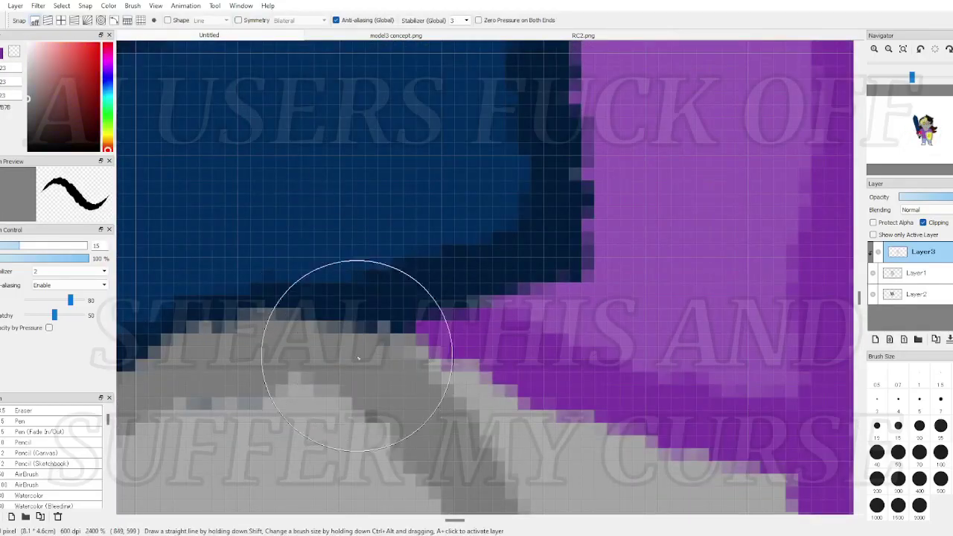
scroll(383, 404, down, 5)
scroll(402, 347, up, 3)
alt+click(397, 353)
Switch to Layer2 and sample the sword blue and dark hair colours to touch up the fills beside the blade
click(914, 294)
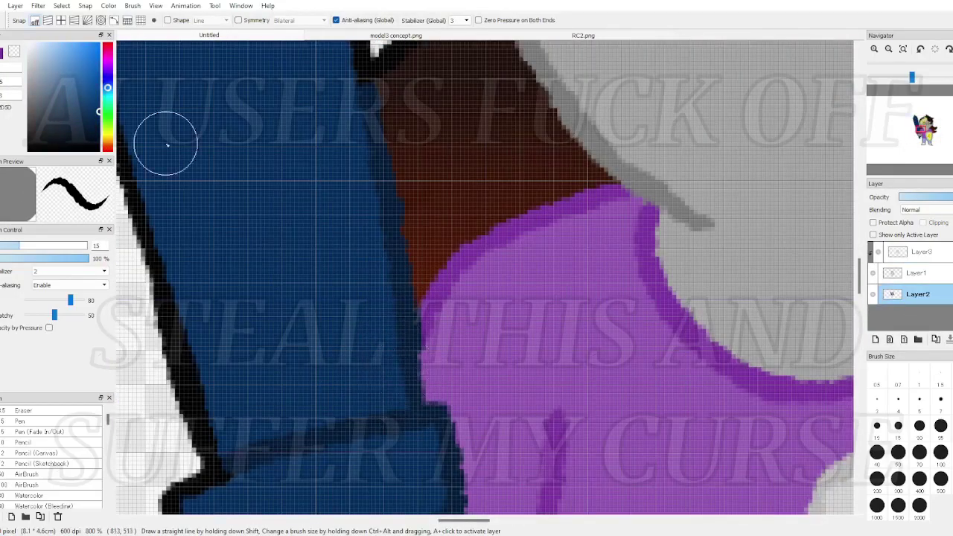
alt+click(458, 384)
scroll(434, 401, up, 2)
alt+click(405, 179)
scroll(451, 257, down, 7)
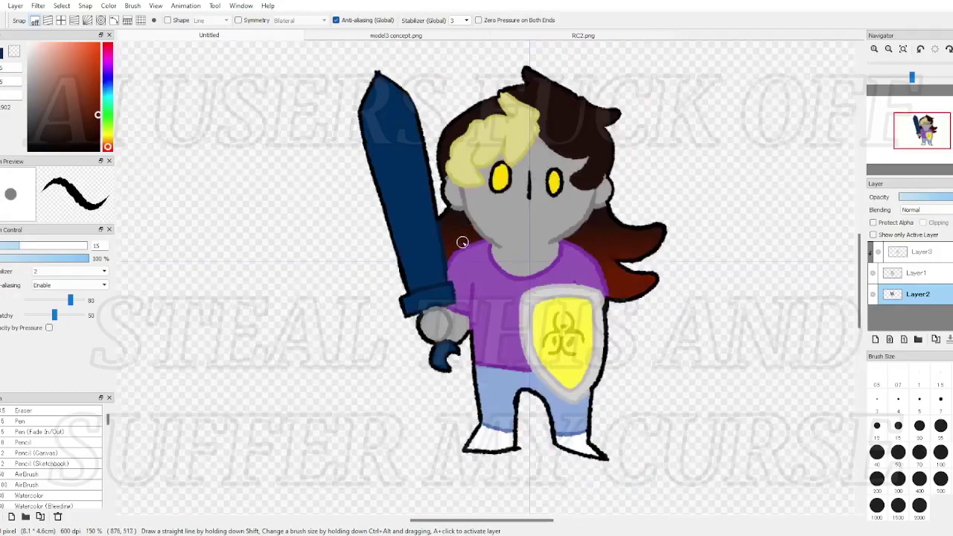
Select the sword's blade area with the Magic Wand and paste the starry galaxy image onto its own layer
scroll(462, 241, up, 1)
key(w)
click(404, 242)
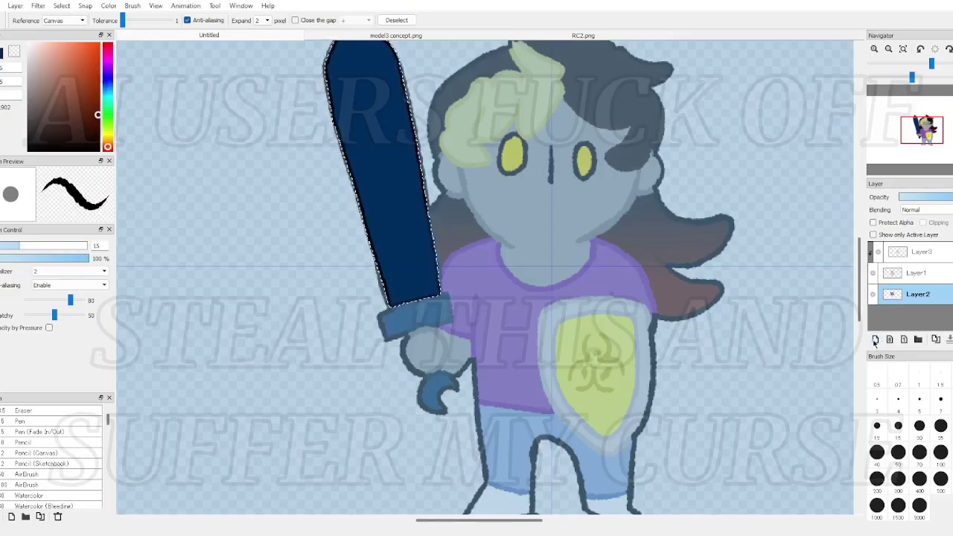
key(ctrl+v)
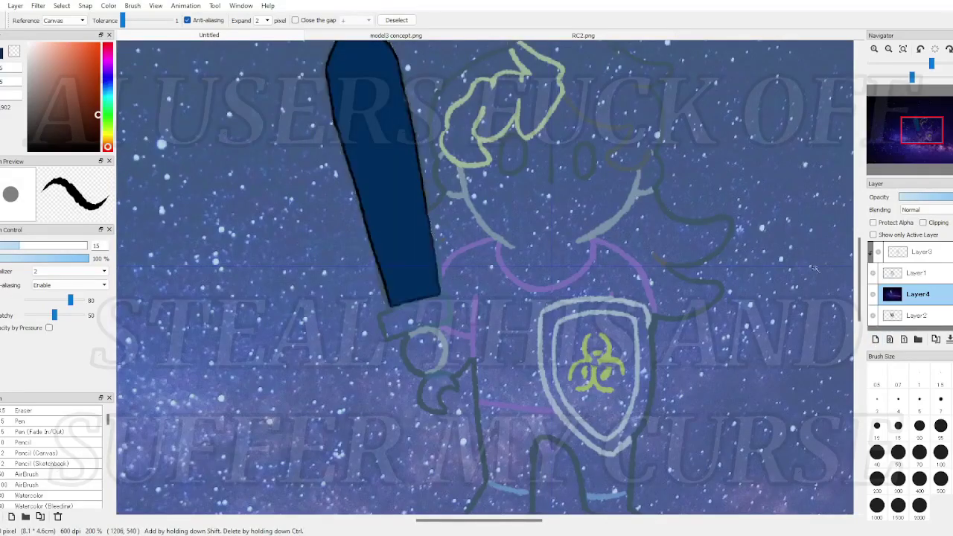
key(ctrl+v)
scroll(925, 316, down, 1)
Clip the galaxy layer to the flat colours of Layer2 and delete the image outside the blade by inverting the selection
drag(921, 280, 921, 308)
click(938, 222)
click(922, 278)
click(74, 5)
click(78, 32)
key(Delete)
Merge the empty Layer4 down and set the clipped galaxy layer's blending mode to Luminosity
scroll(856, 253, up, 1)
scroll(927, 210, down, 1)
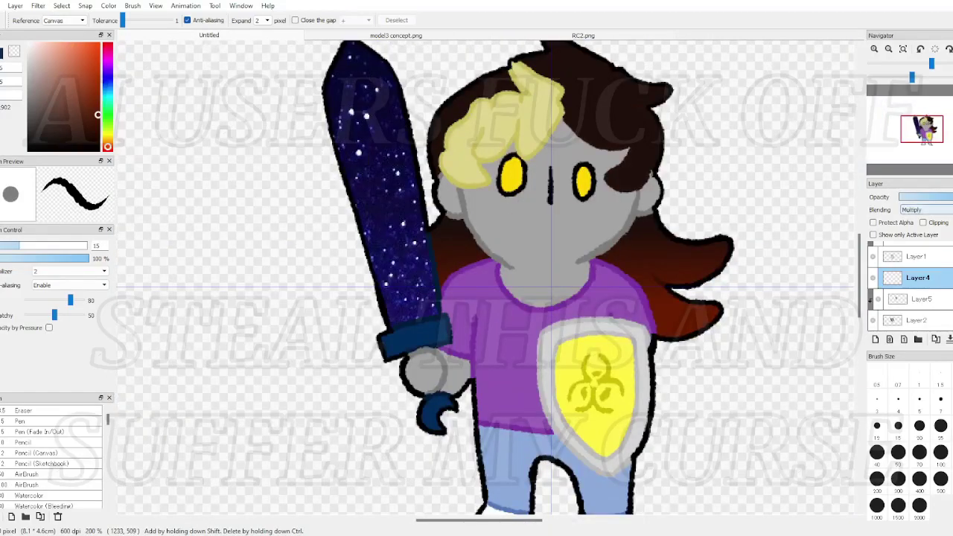
key(ctrl+e)
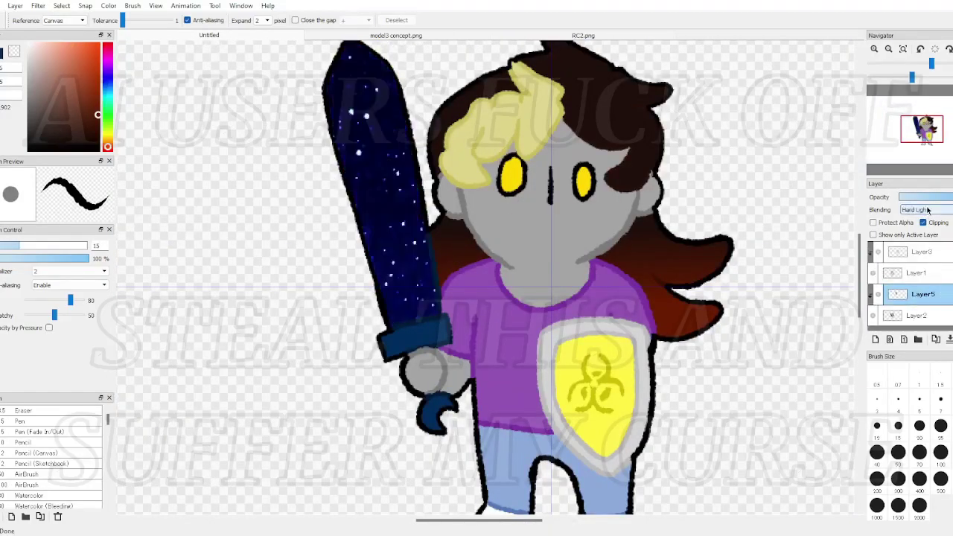
scroll(442, 298, down, 5)
scroll(450, 292, up, 2)
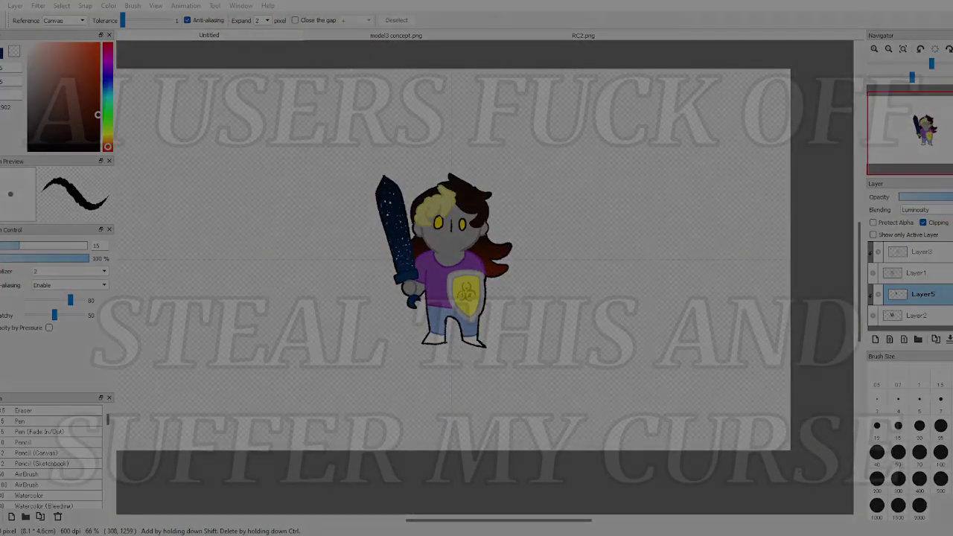
scroll(261, 321, down, 2)
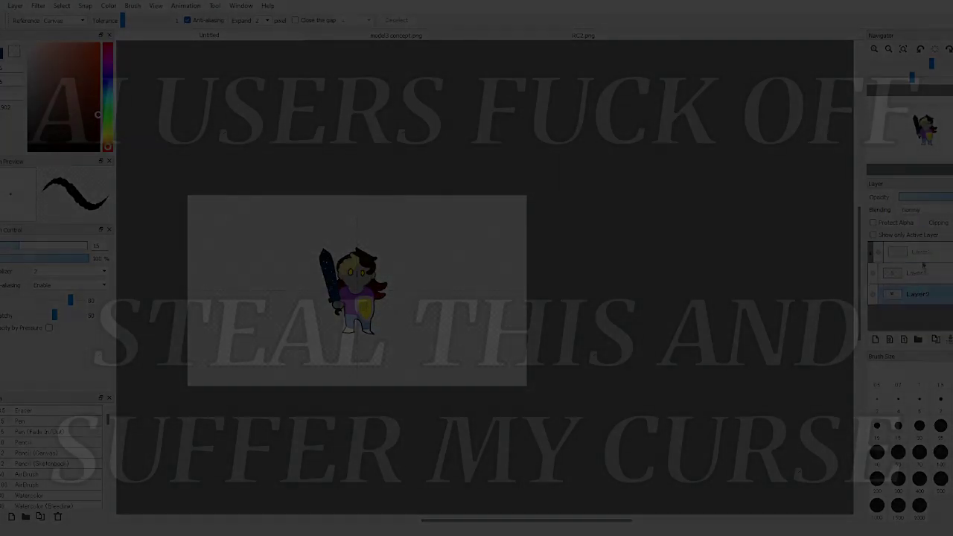